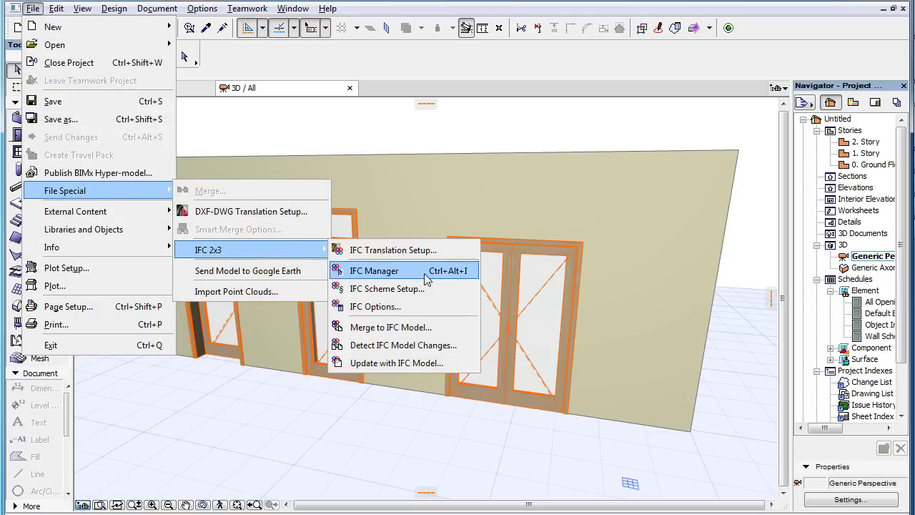
Step: In IFC Scheme Setup, define property set AC_Cost with IfcInteger property ItemCost and add a blank rule
click(443, 290)
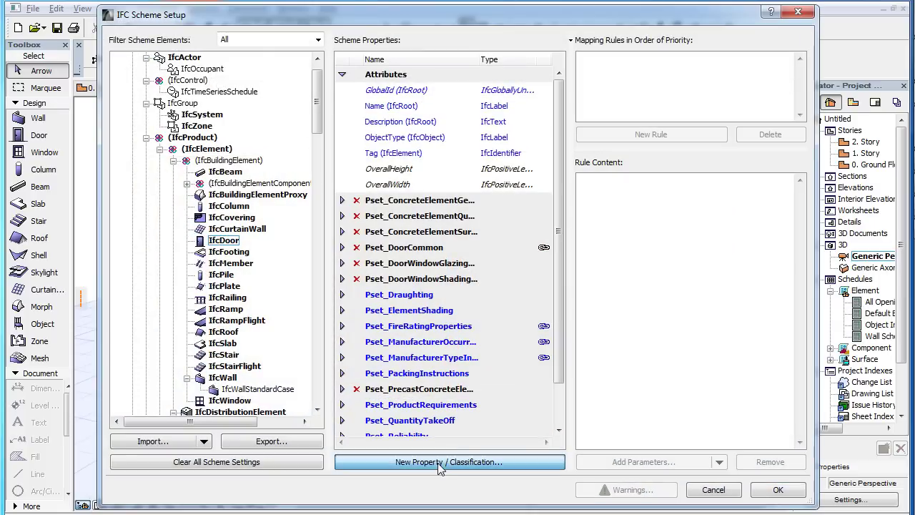
click(439, 462)
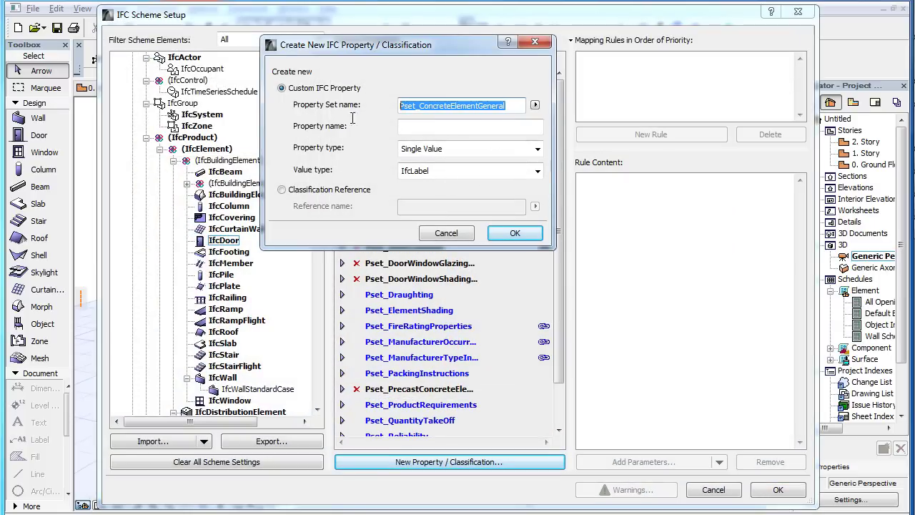
text(AC_Cost)
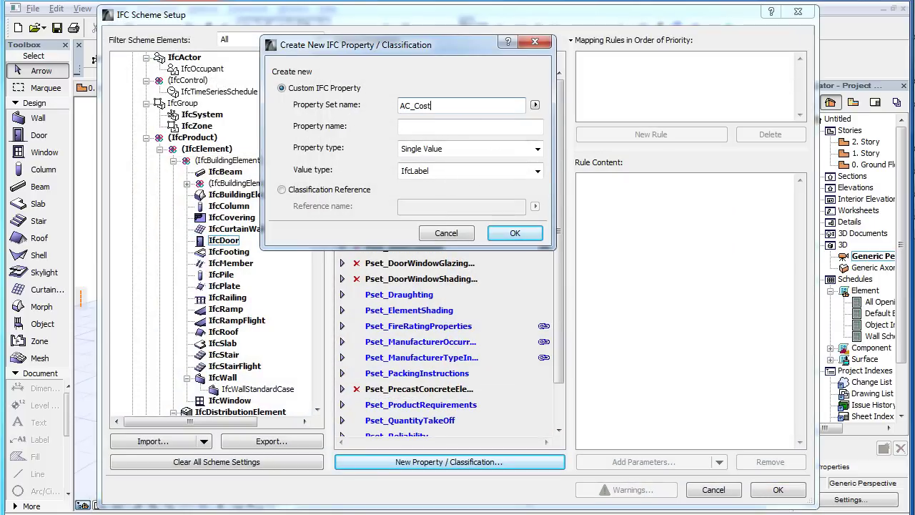
key(Tab)
text(mC)
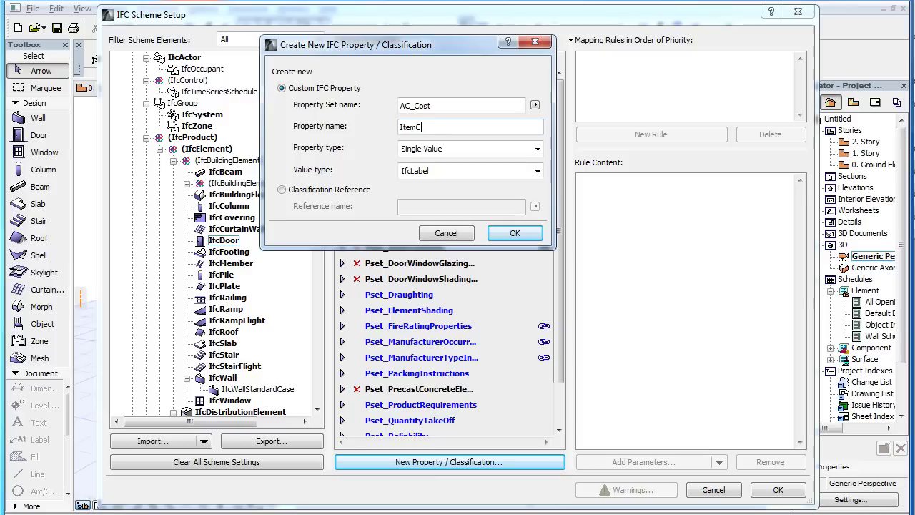
click(484, 172)
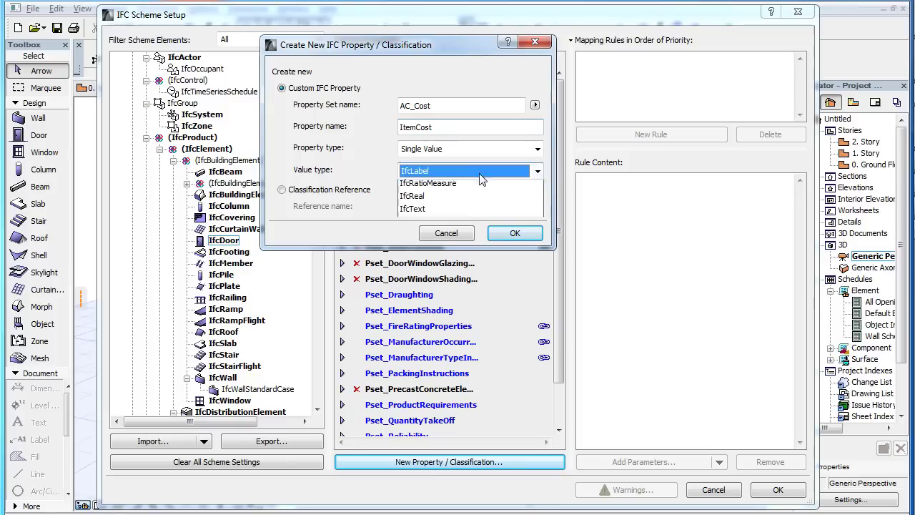
click(471, 210)
click(520, 233)
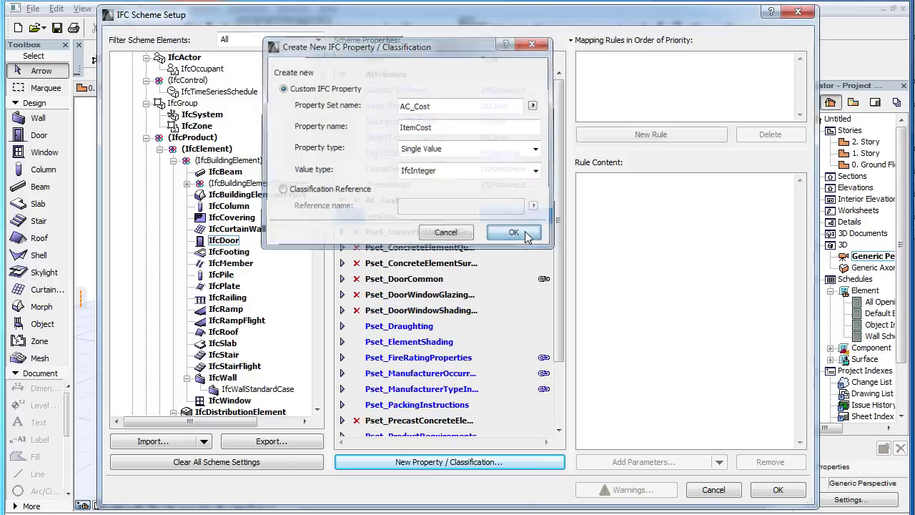
click(699, 139)
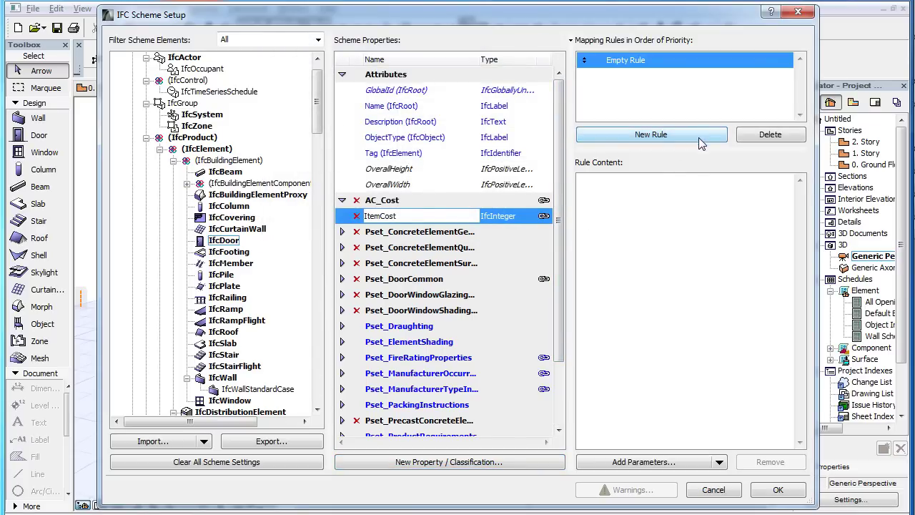
Step: Select the gs_list_cost Cost parameter in the object parameters list
click(718, 461)
click(708, 483)
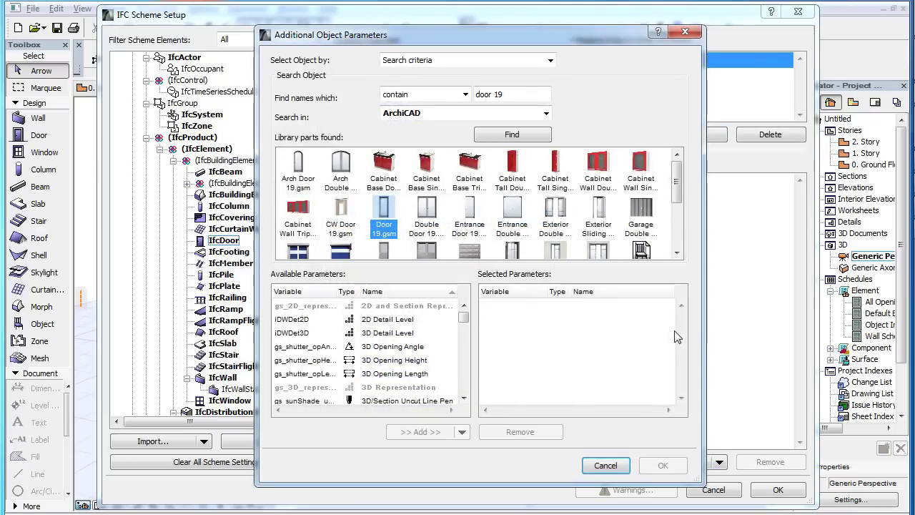
scroll(468, 374, down, 2)
scroll(469, 374, down, 3)
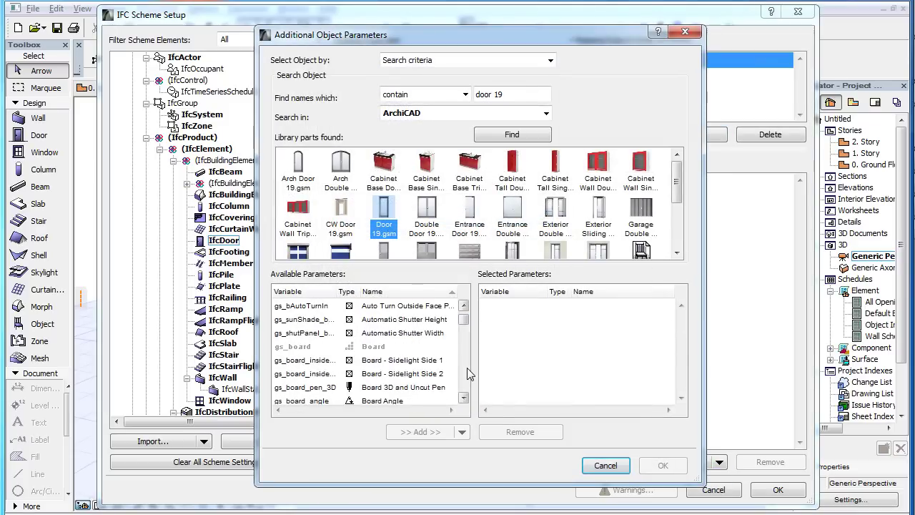
scroll(468, 374, down, 3)
scroll(469, 374, down, 3)
scroll(468, 374, down, 3)
scroll(468, 373, down, 3)
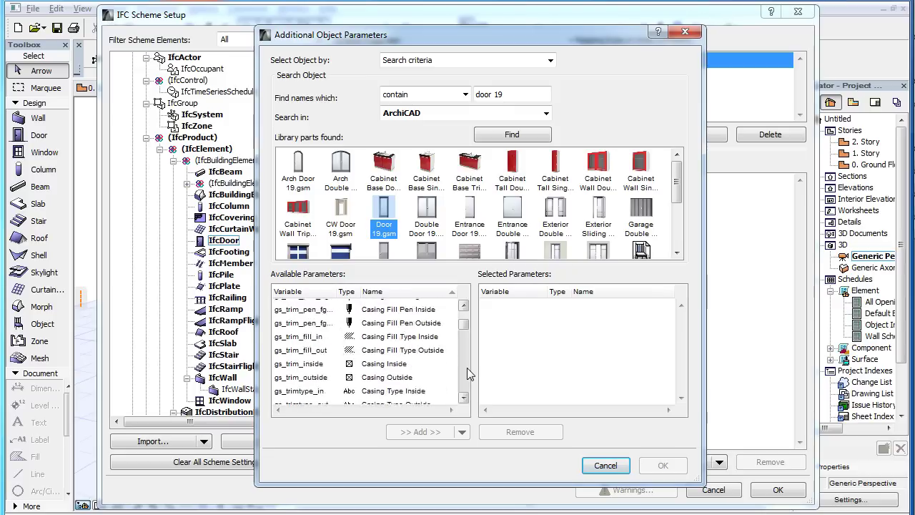
scroll(468, 374, down, 3)
scroll(468, 374, down, 3)
scroll(465, 380, down, 3)
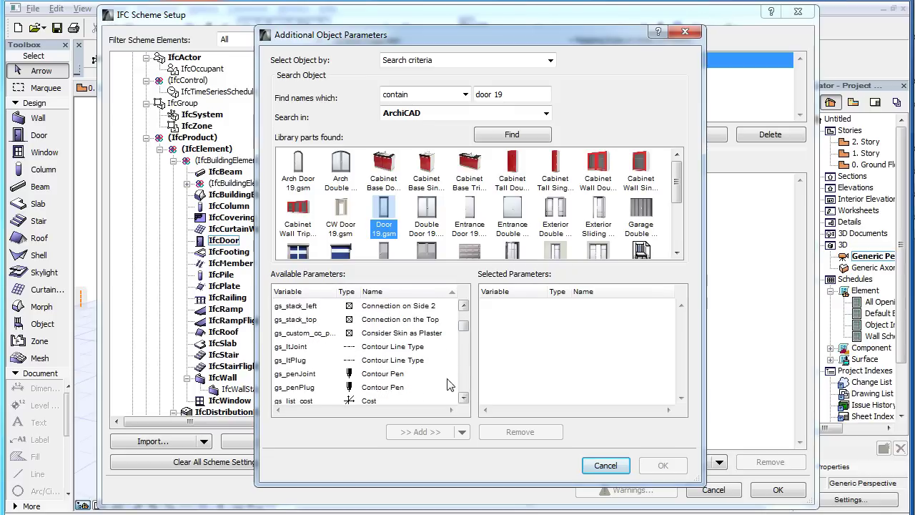
click(397, 400)
Step: Add gs_list_cost to the rule as Library Part Independent
click(463, 432)
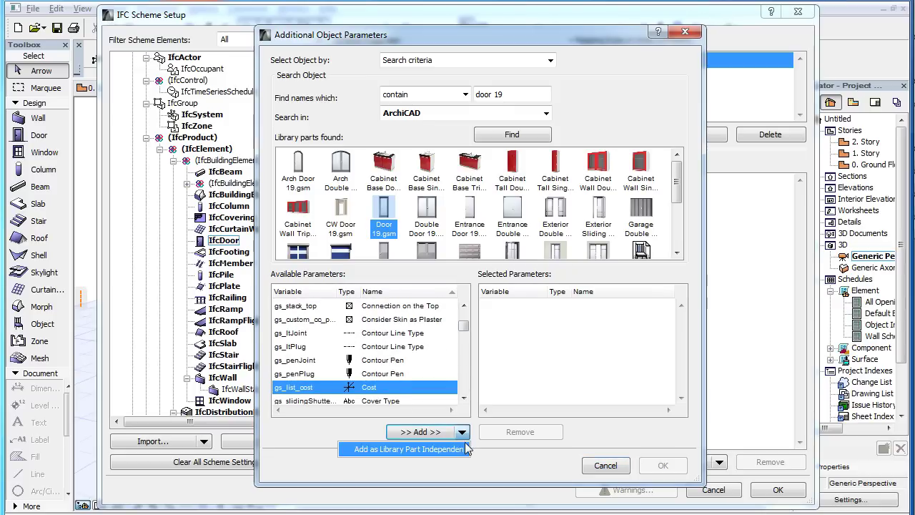
click(464, 448)
click(662, 465)
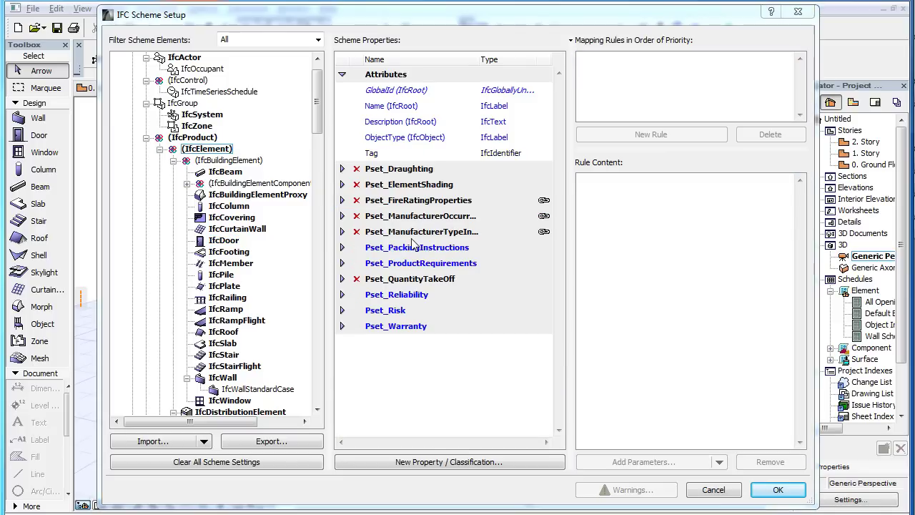
Step: Under IfcDoor, define AC_Cost with an IfcInteger ItemCost property and add a blank rule
click(225, 242)
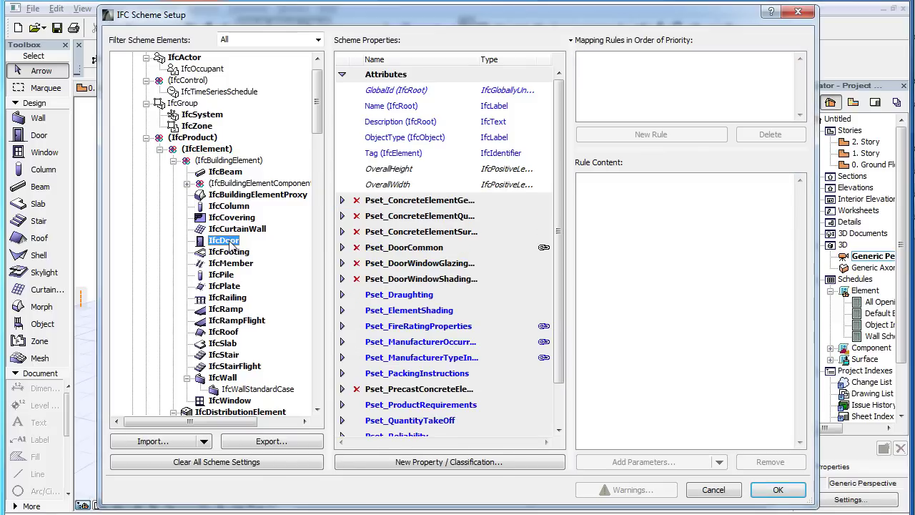
click(471, 463)
double_click(511, 105)
text(A)
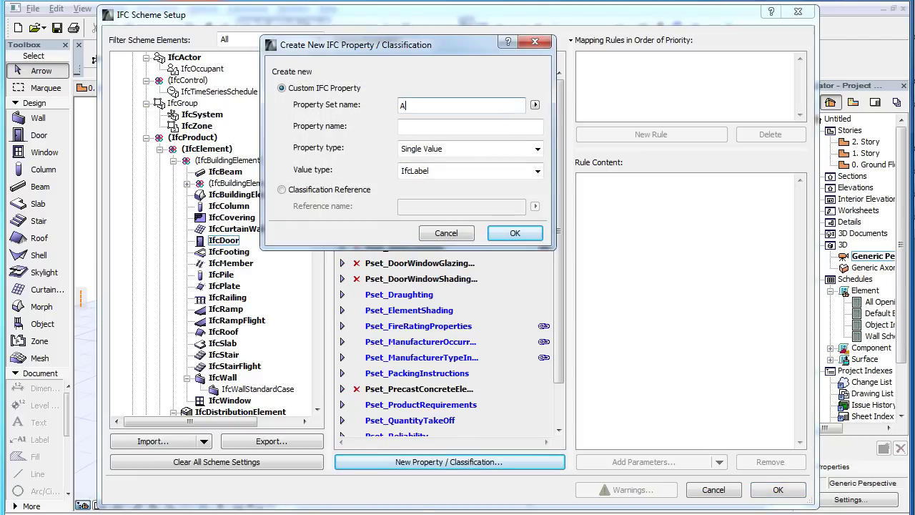
text(C_Cost)
key(Tab)
text(ItemCost)
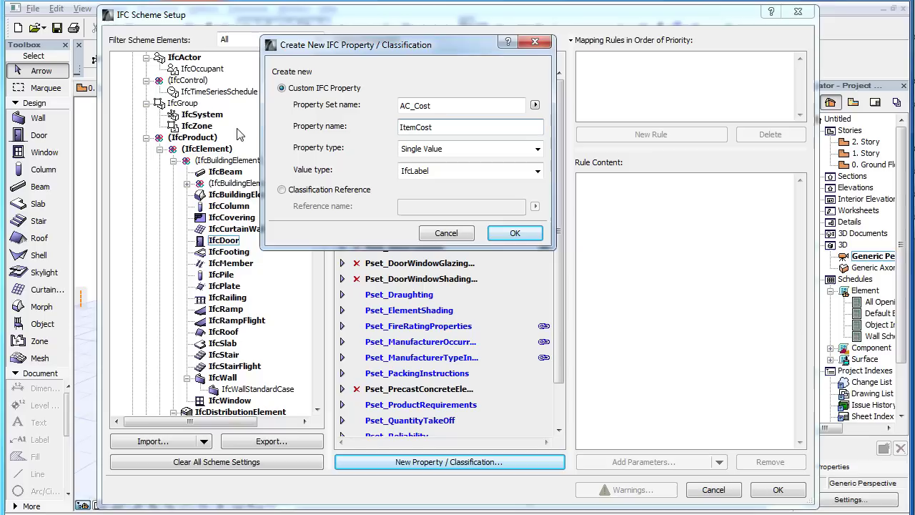
click(511, 171)
click(472, 212)
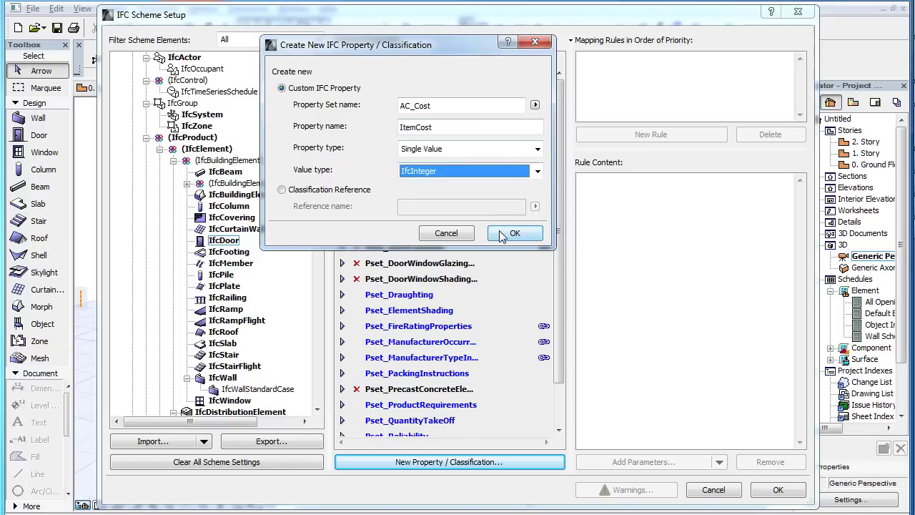
click(512, 231)
click(690, 138)
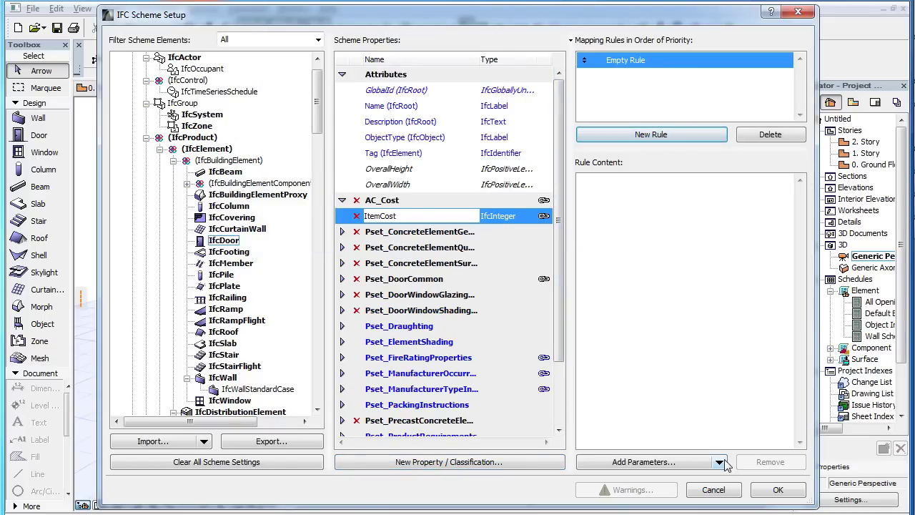
Step: Add Door 19's gs_list_cost Cost object parameter to the ItemCost rule as a regular parameter
click(719, 462)
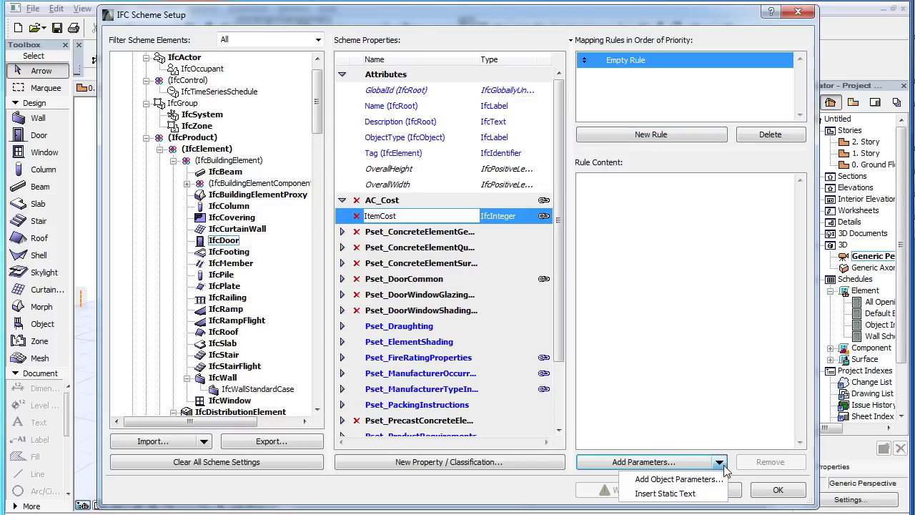
click(723, 481)
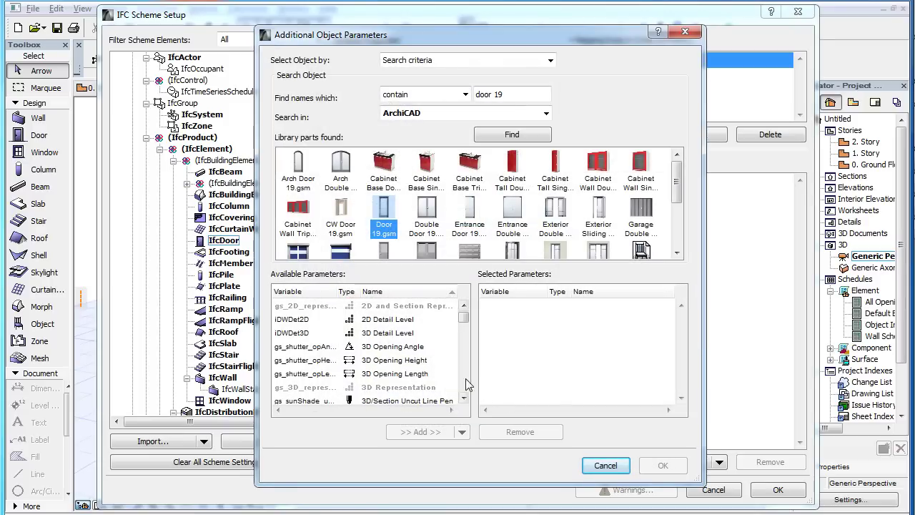
scroll(463, 368, down, 2)
scroll(463, 368, down, 3)
scroll(463, 371, down, 3)
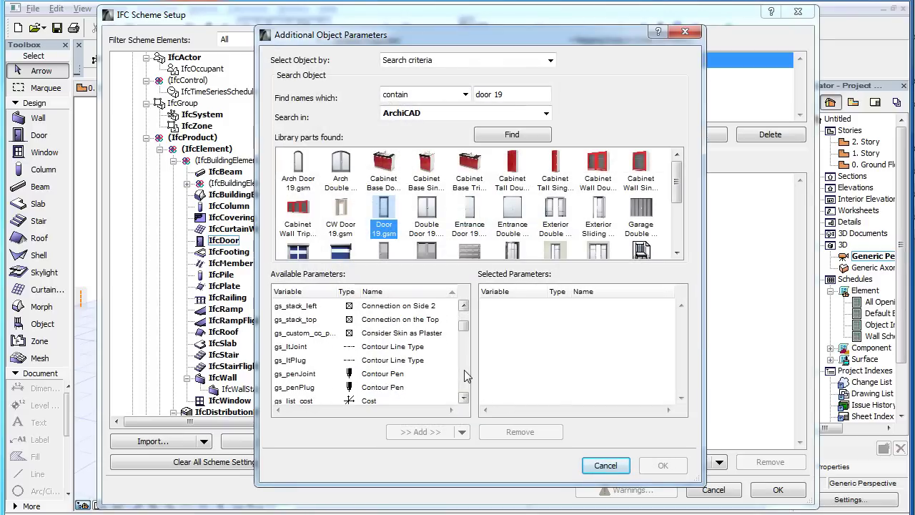
scroll(465, 374, down, 2)
click(370, 320)
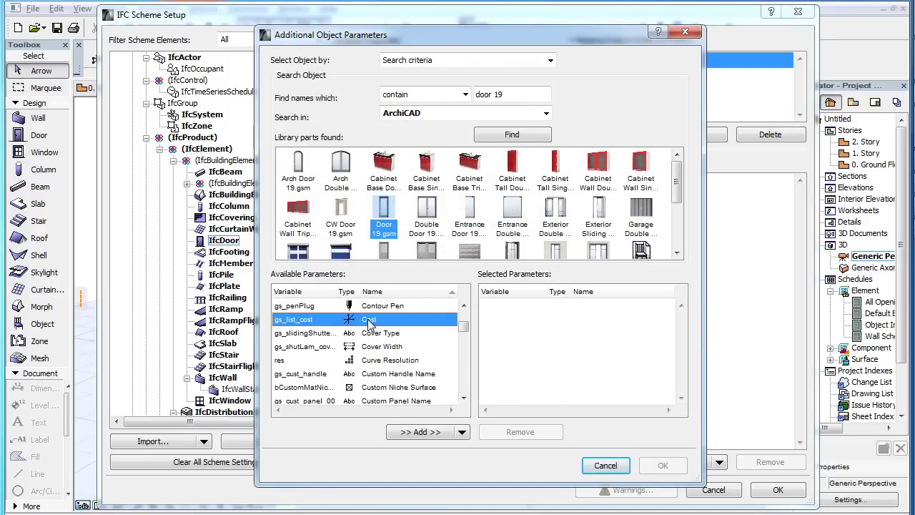
click(422, 433)
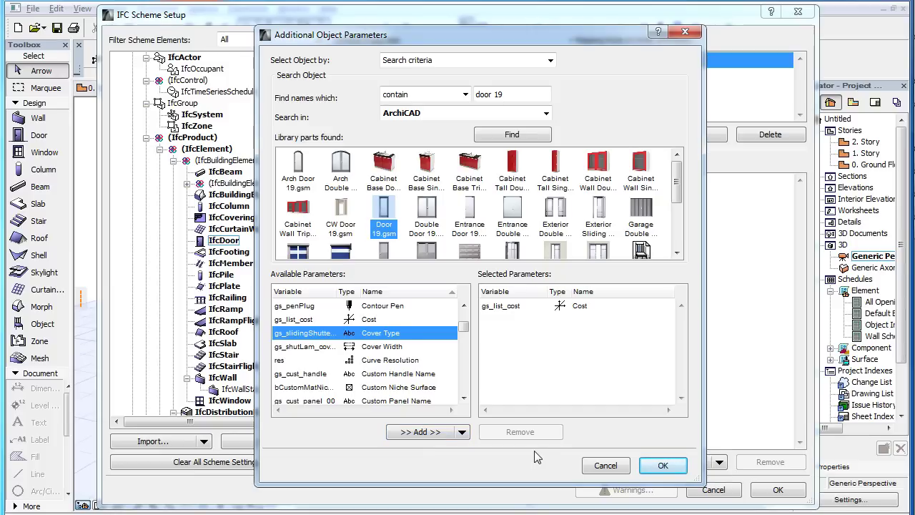
click(652, 462)
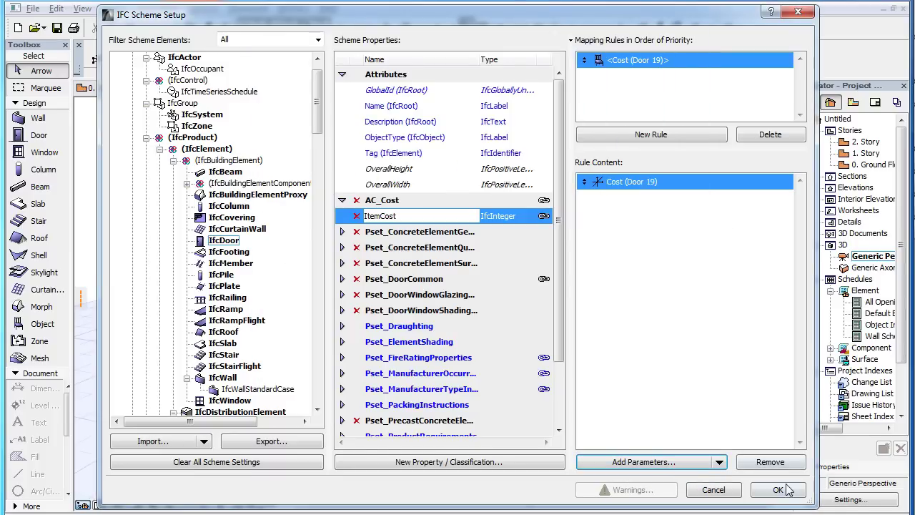
Step: Accept the IFC scheme and inspect Door 19's ItemCost value in its settings
click(782, 501)
click(212, 255)
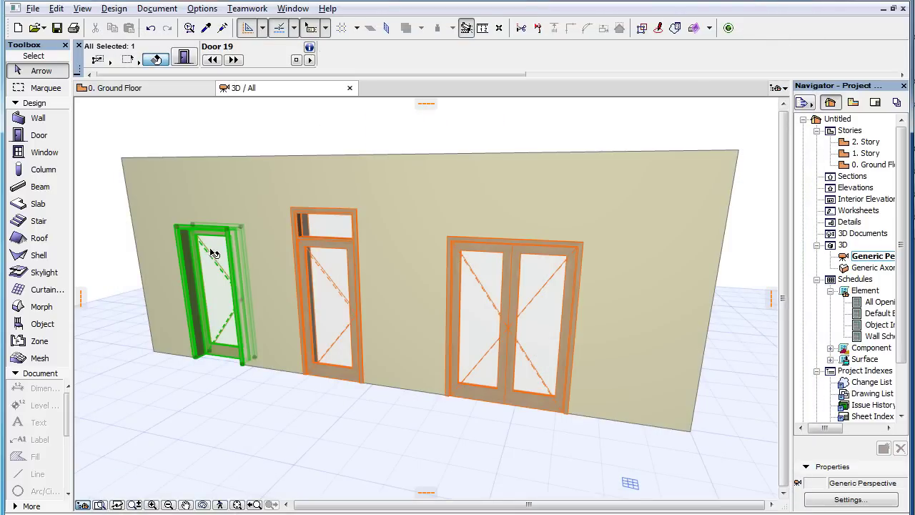
click(189, 58)
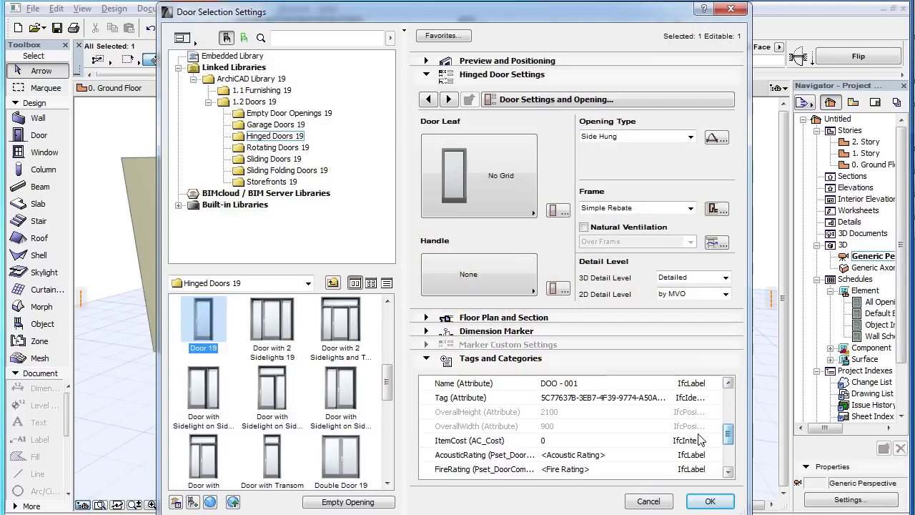
click(592, 440)
Step: Set Door 19's Cost to 5000 and confirm ItemCost reads 5000
click(576, 191)
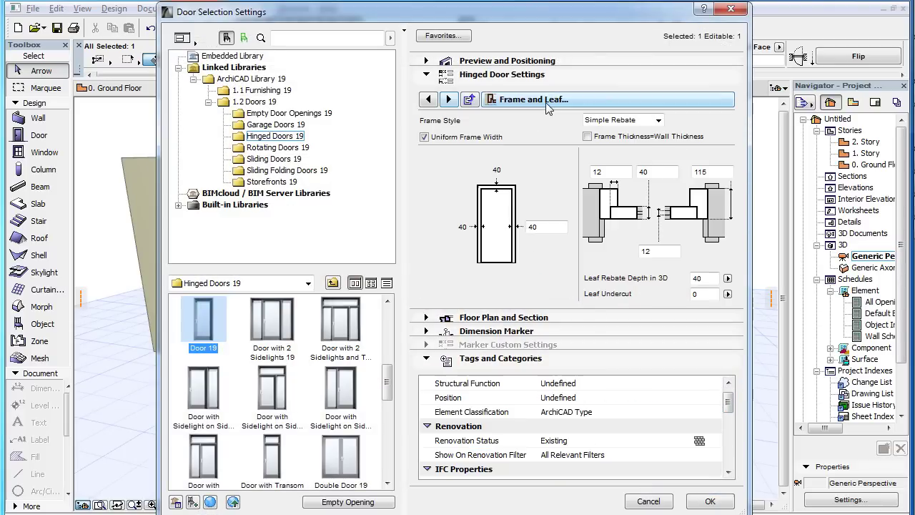
click(536, 99)
click(792, 383)
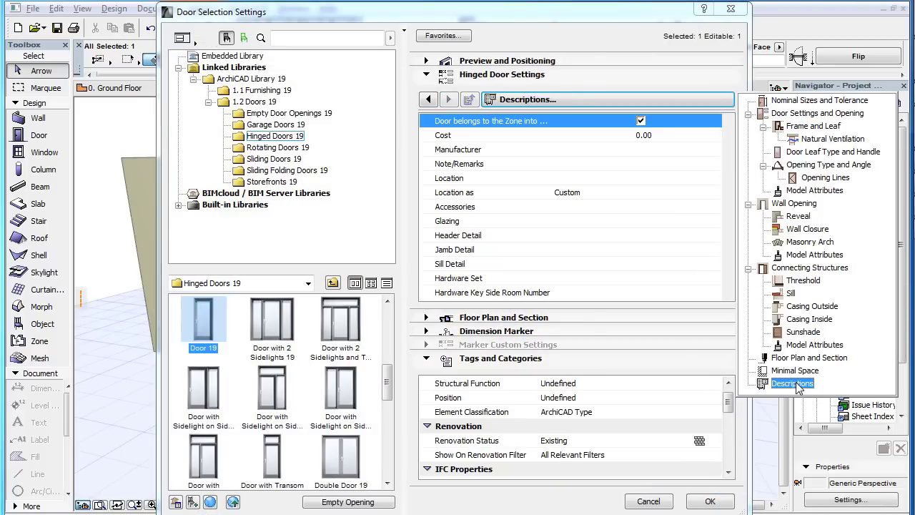
click(643, 135)
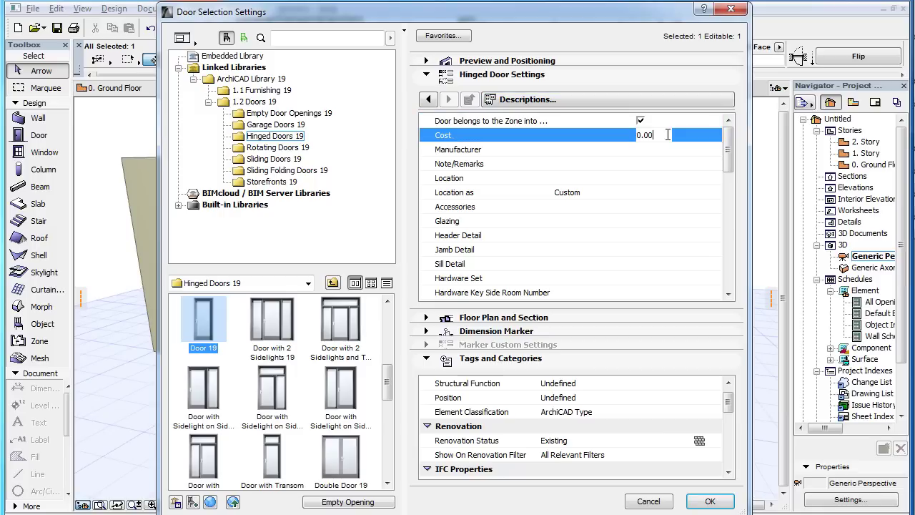
text(50)
key(Return)
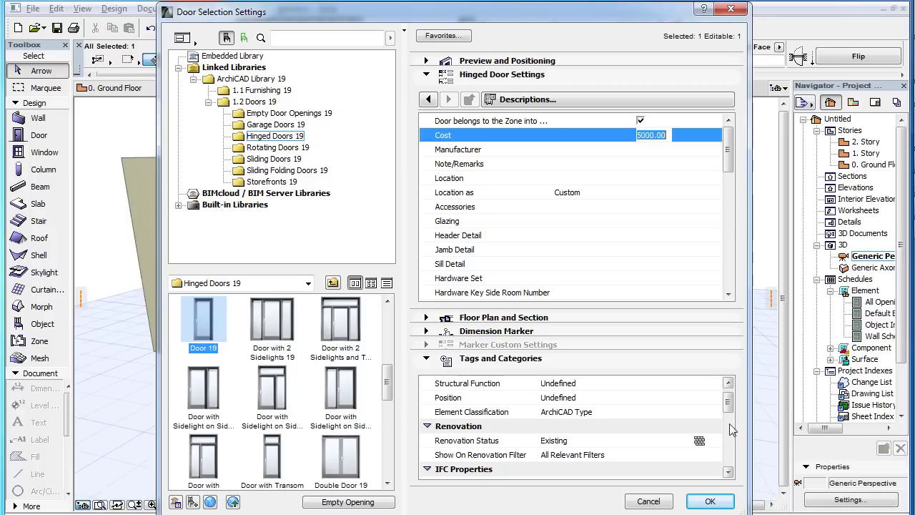
drag(727, 402, 730, 440)
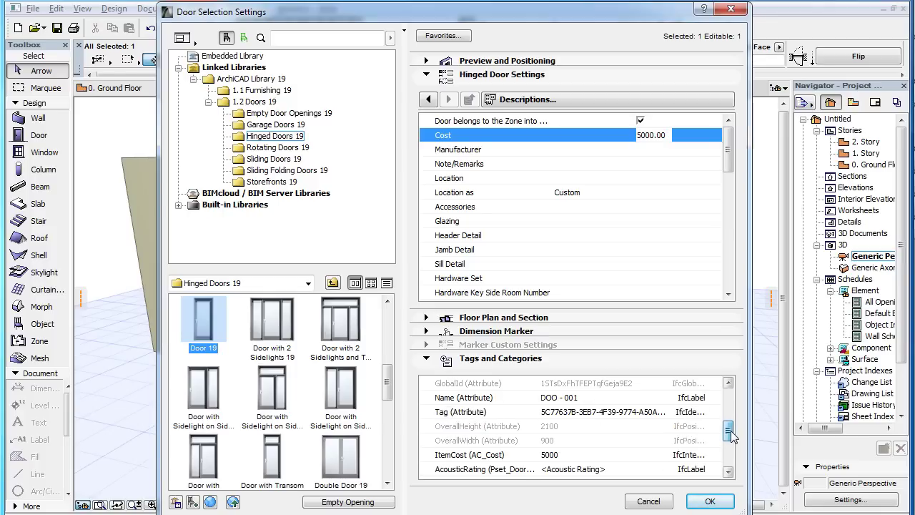
click(583, 454)
drag(597, 451, 528, 457)
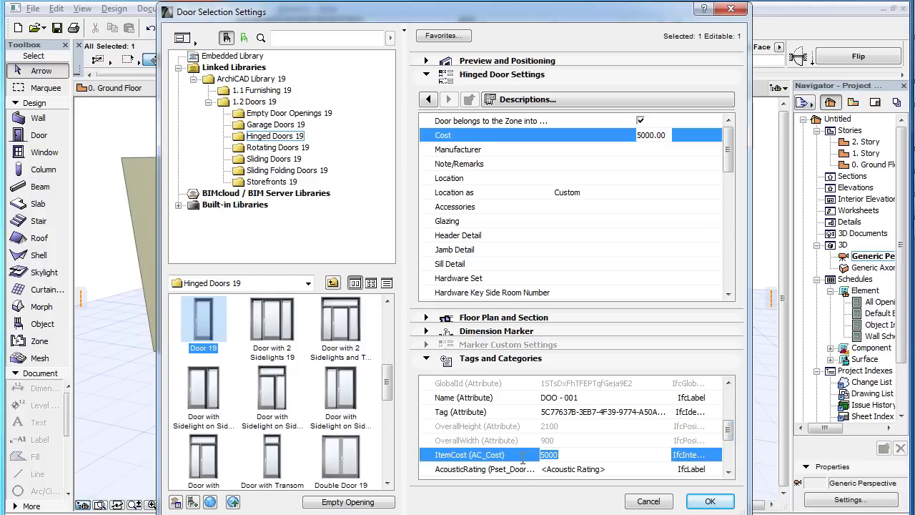
click(582, 453)
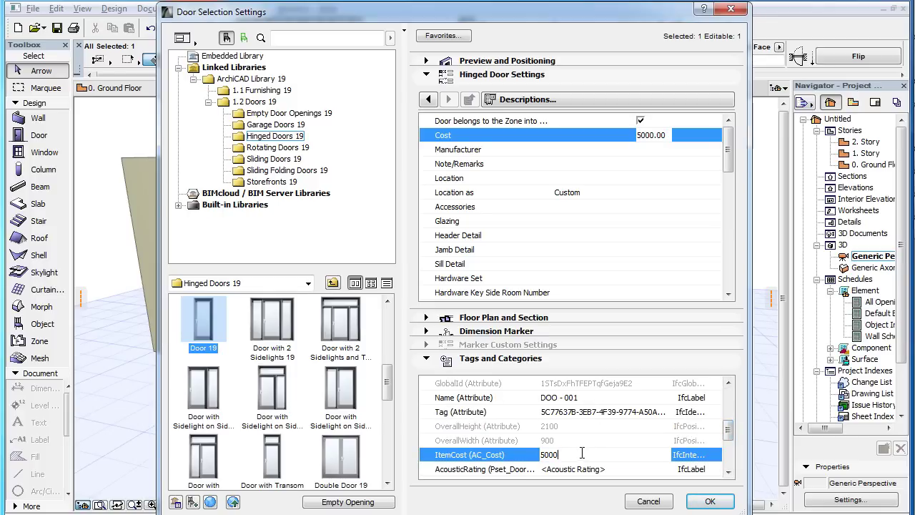
click(710, 501)
Step: Set the Door with Transom 19's Cost to 8000
click(332, 286)
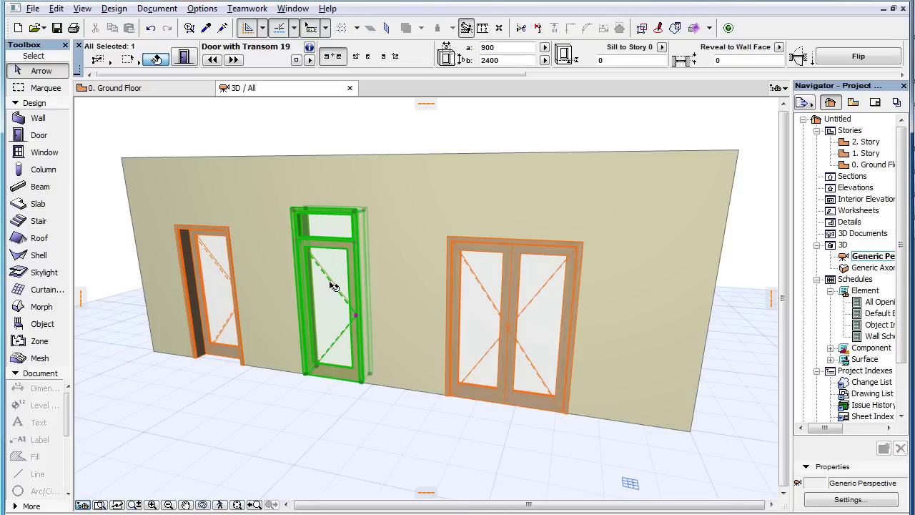
click(191, 58)
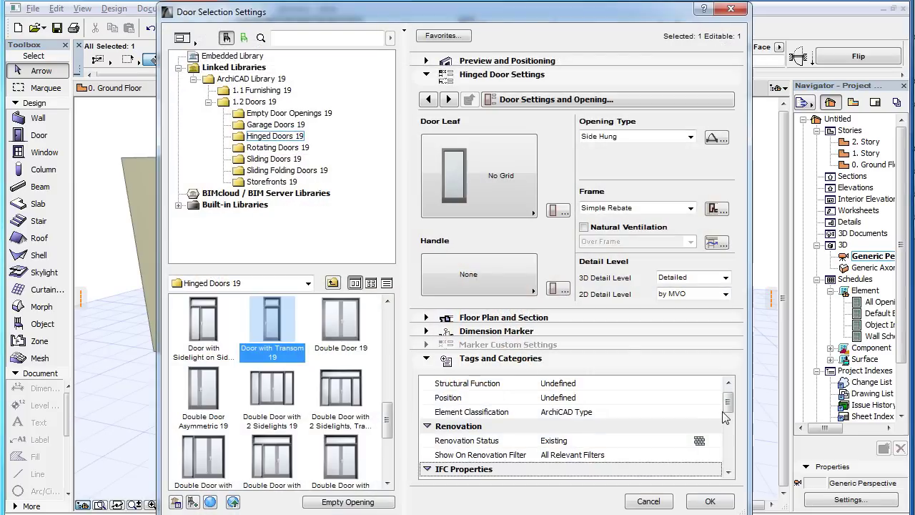
drag(728, 389, 730, 448)
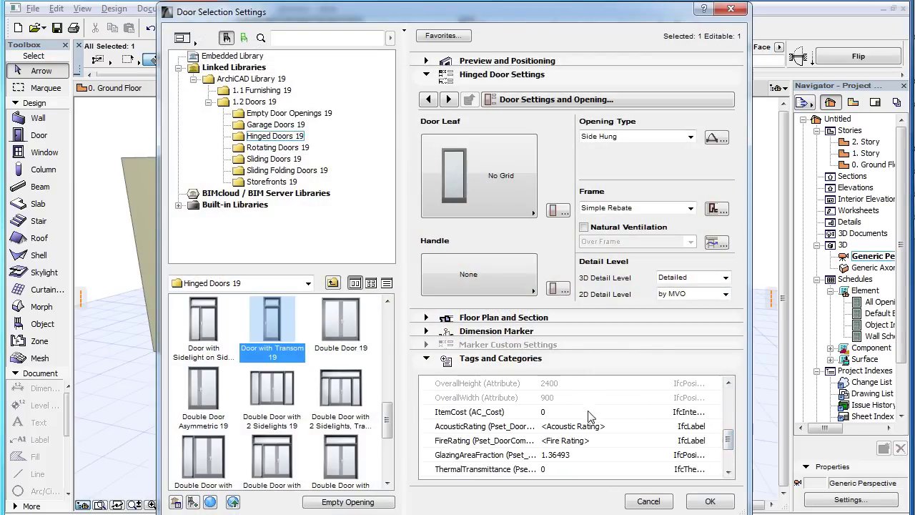
click(589, 411)
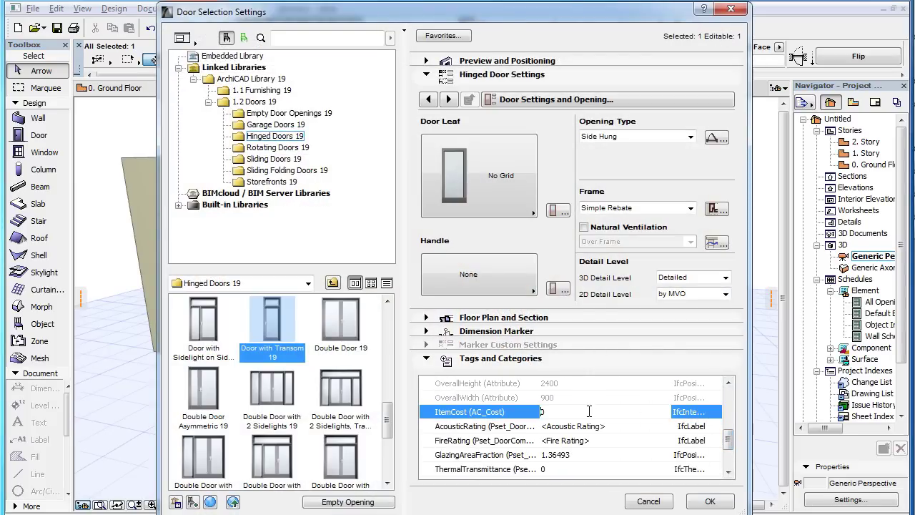
click(679, 104)
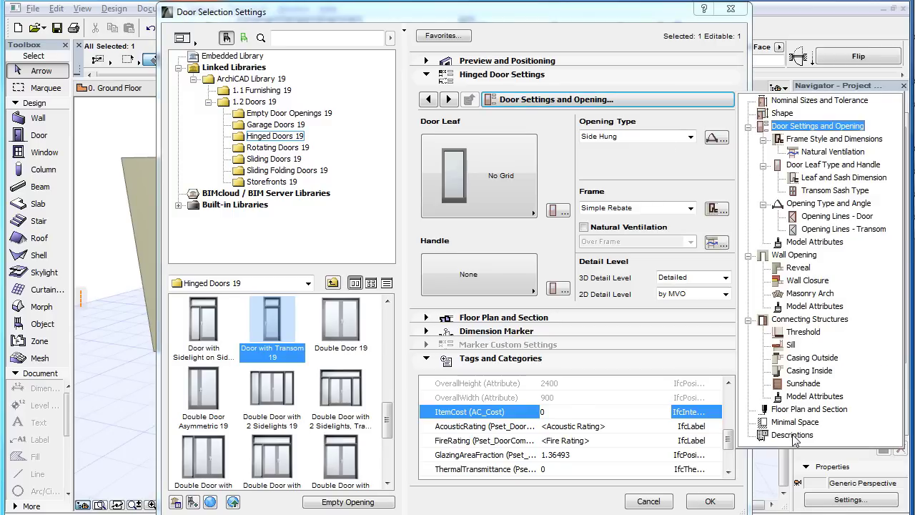
click(792, 436)
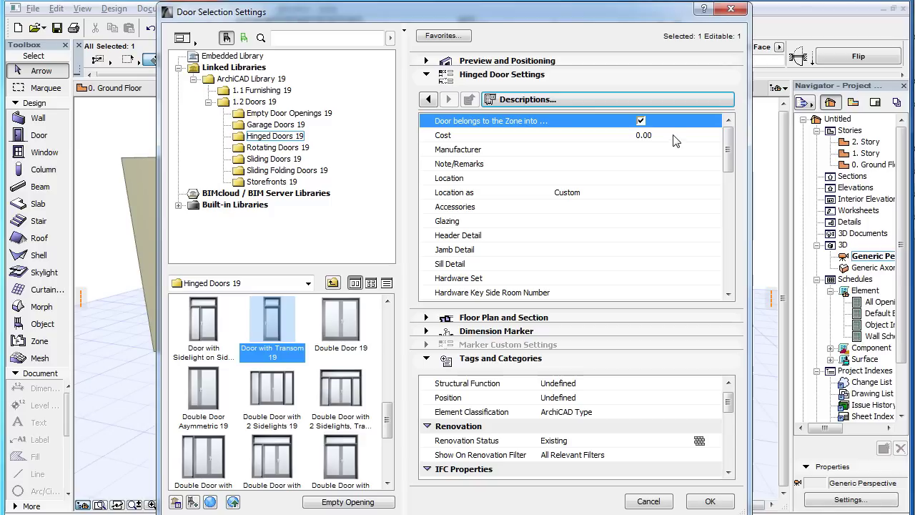
click(668, 134)
double_click(660, 131)
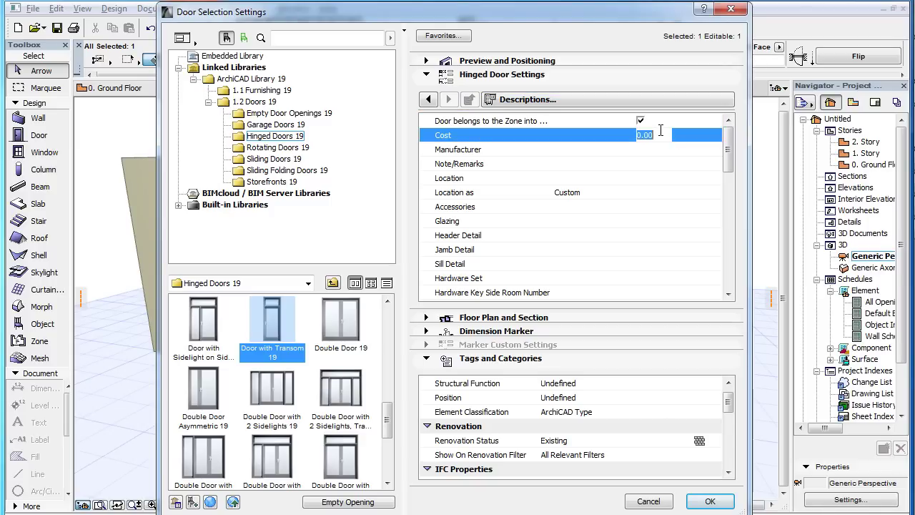
text(800)
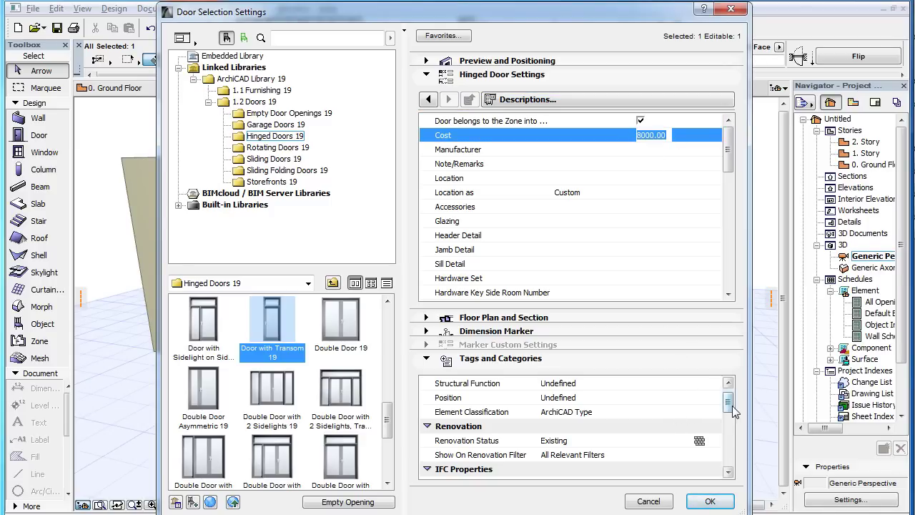
drag(728, 405, 735, 446)
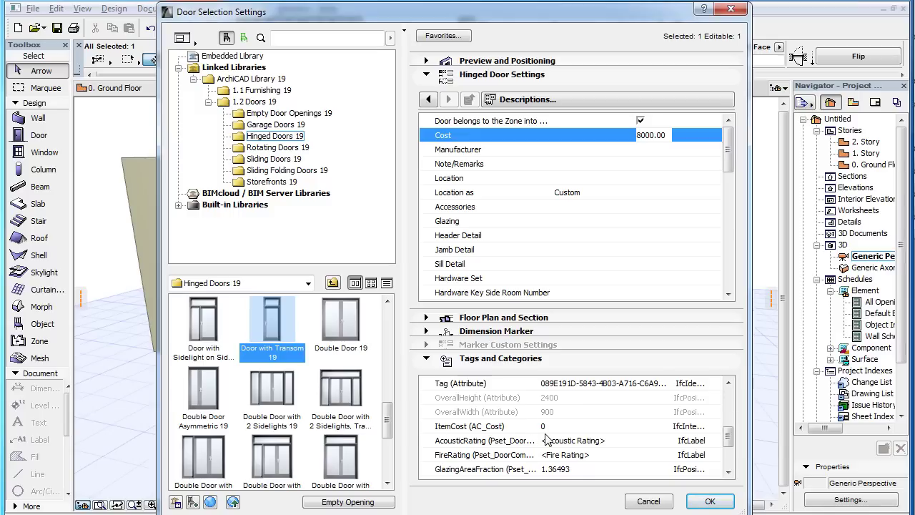
click(710, 501)
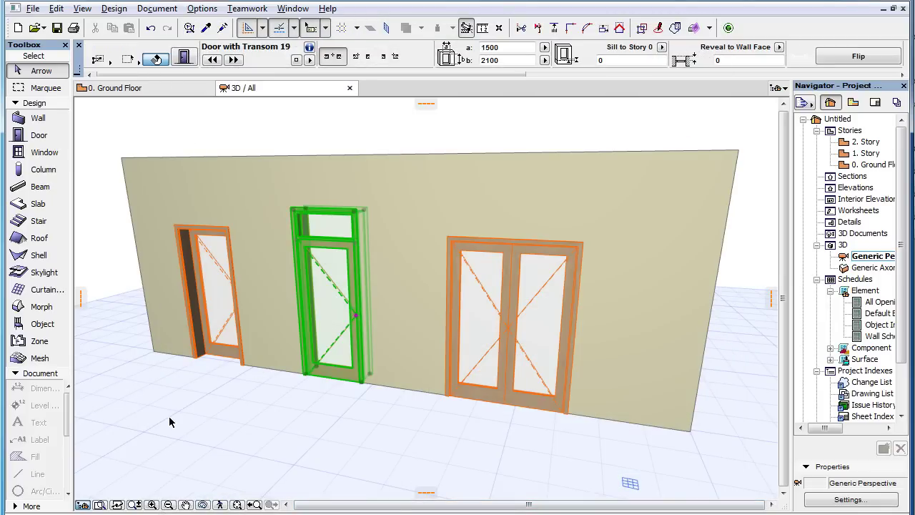
Step: Deselect the transom door and reopen IFC Scheme Setup from File > File Special
click(170, 418)
click(31, 10)
mouse_move(65, 191)
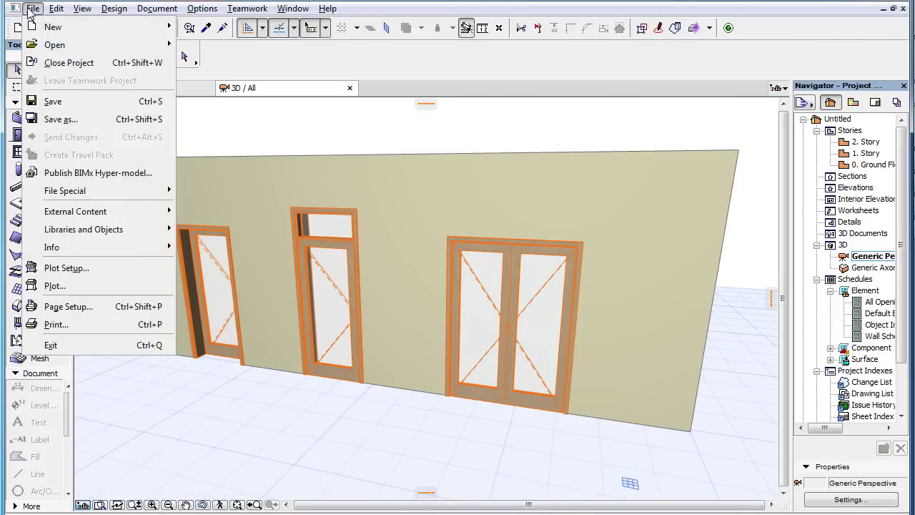
mouse_move(208, 249)
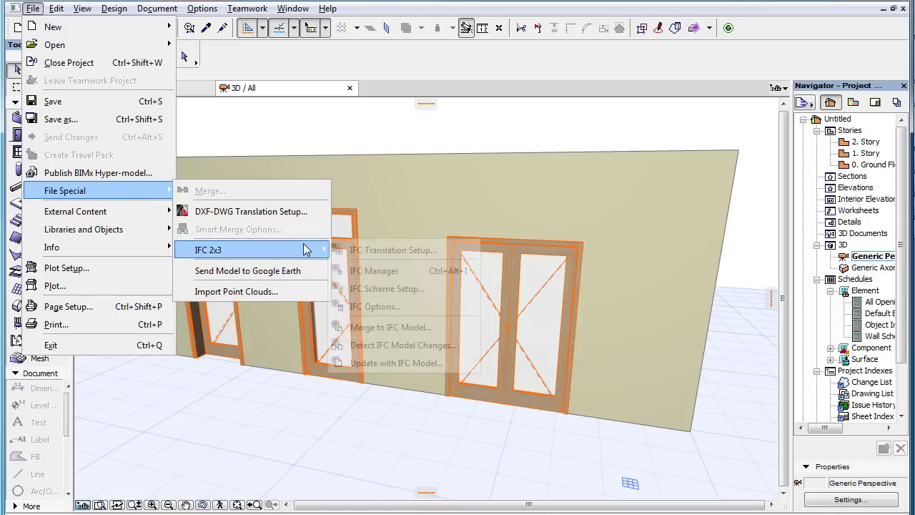
click(461, 295)
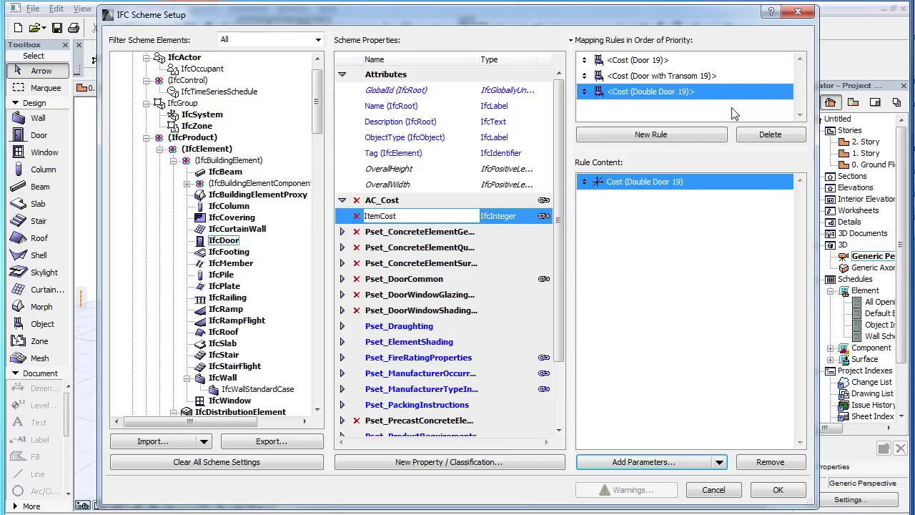
Step: Recreate property set AC_cost with an IfcInteger ItemCost property and add a blank rule
click(630, 226)
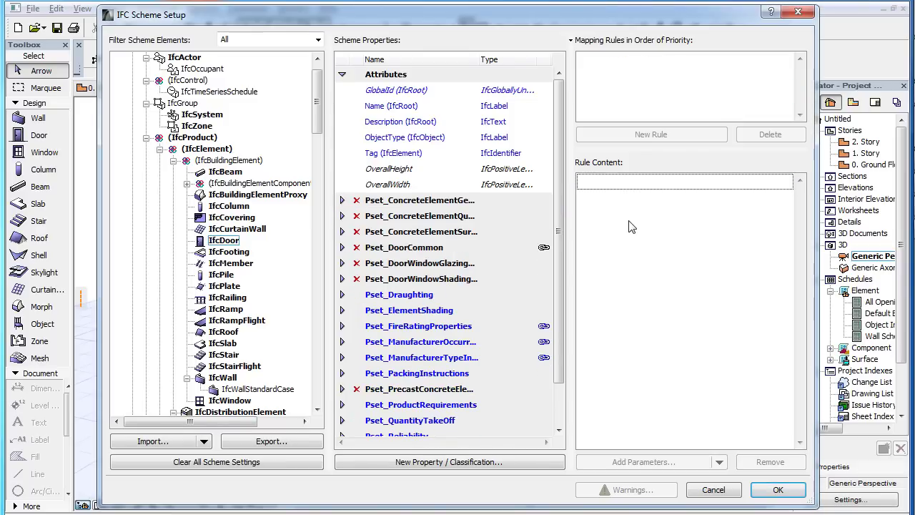
click(523, 462)
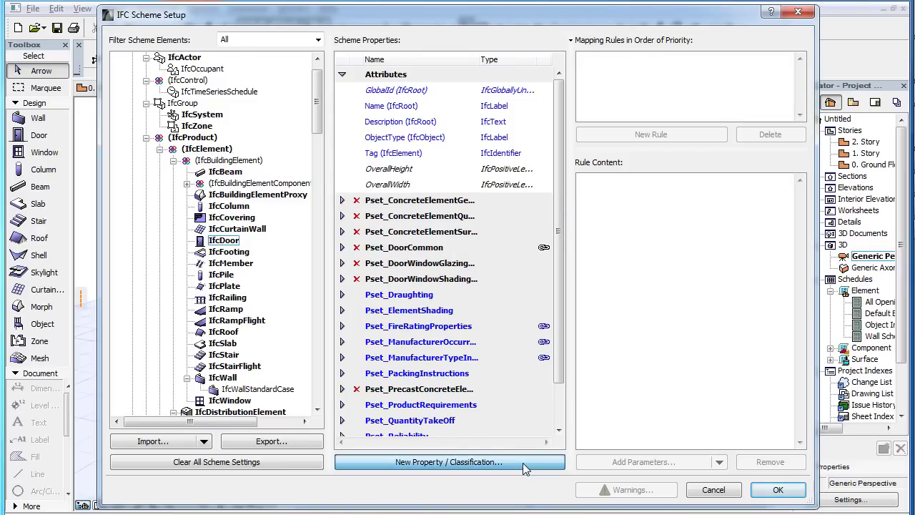
double_click(506, 106)
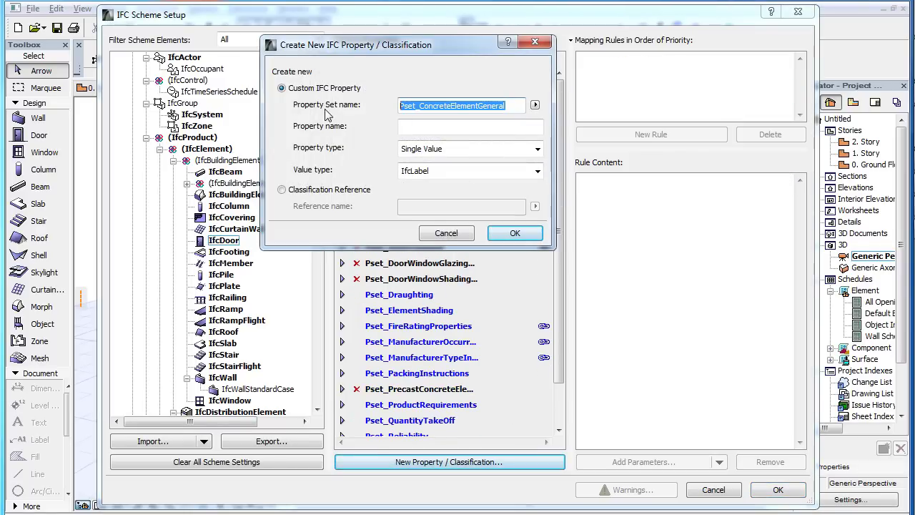
text(AC_cost)
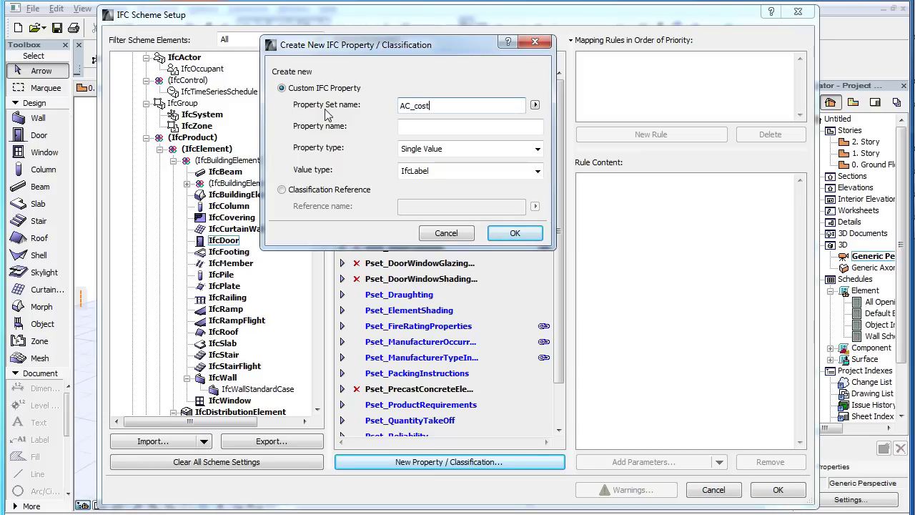
key(Tab)
text(Ite)
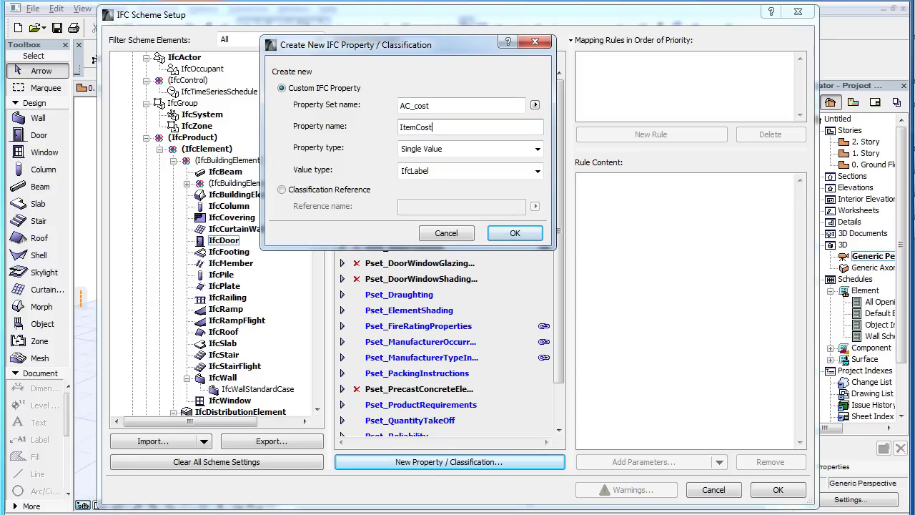
click(502, 172)
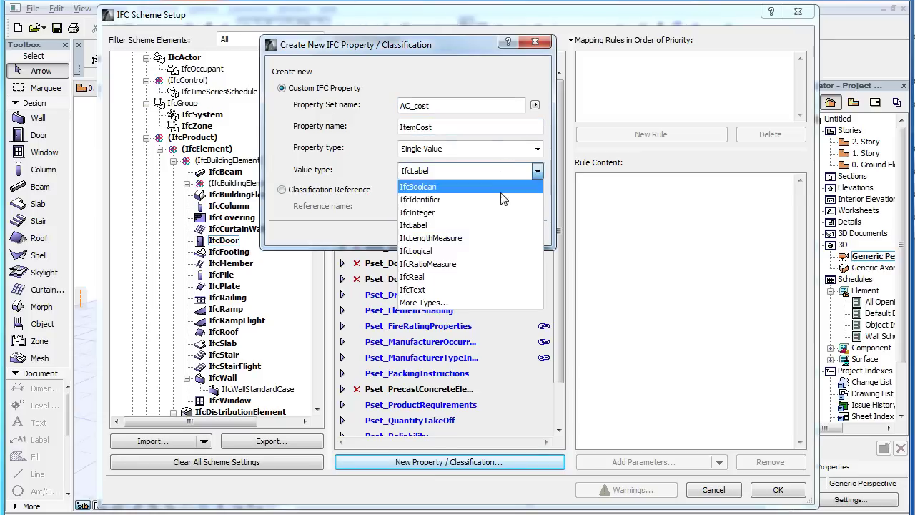
click(449, 210)
click(514, 233)
click(651, 134)
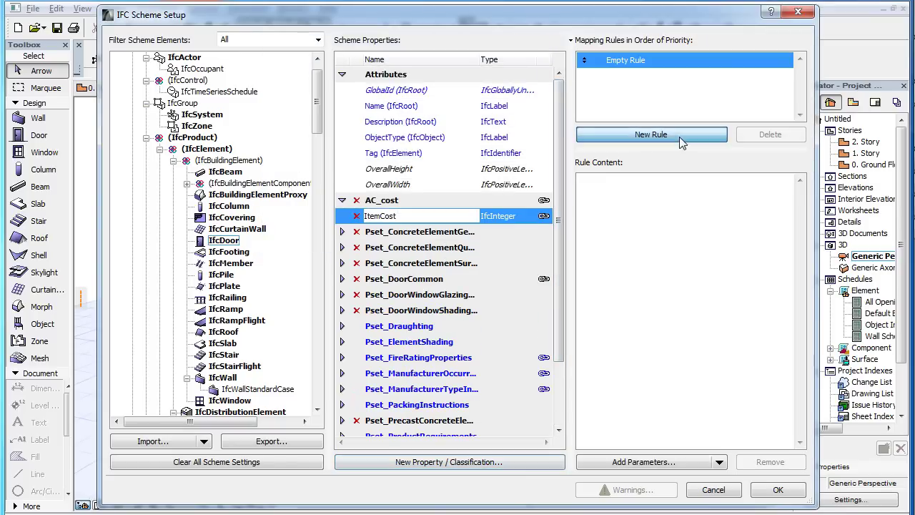
Step: Select the gs_list_cost Cost parameter among the object parameters
click(720, 462)
click(654, 479)
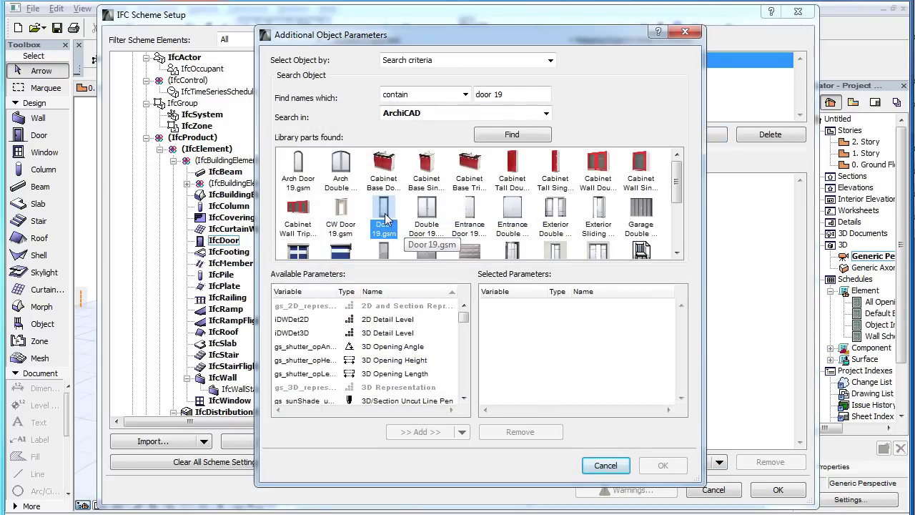
scroll(466, 379, down, 3)
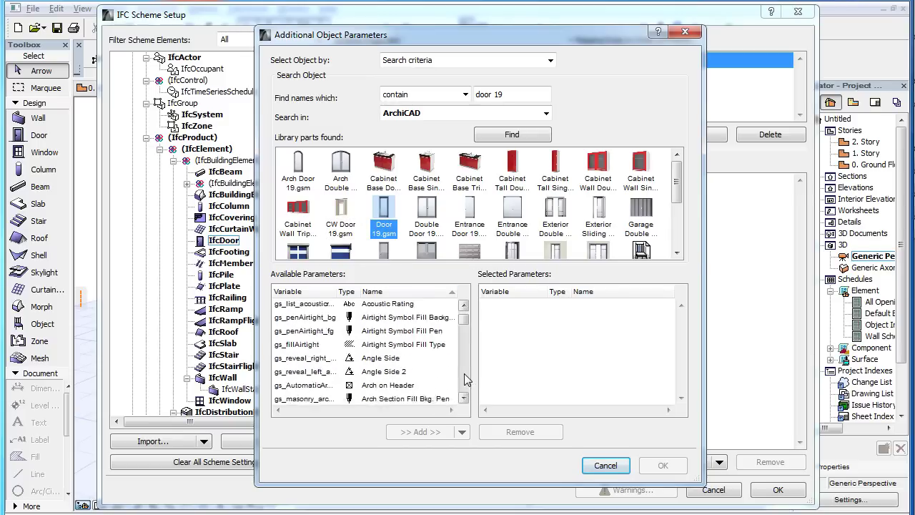
scroll(466, 379, down, 3)
scroll(466, 378, down, 3)
scroll(466, 379, down, 3)
scroll(466, 379, down, 3)
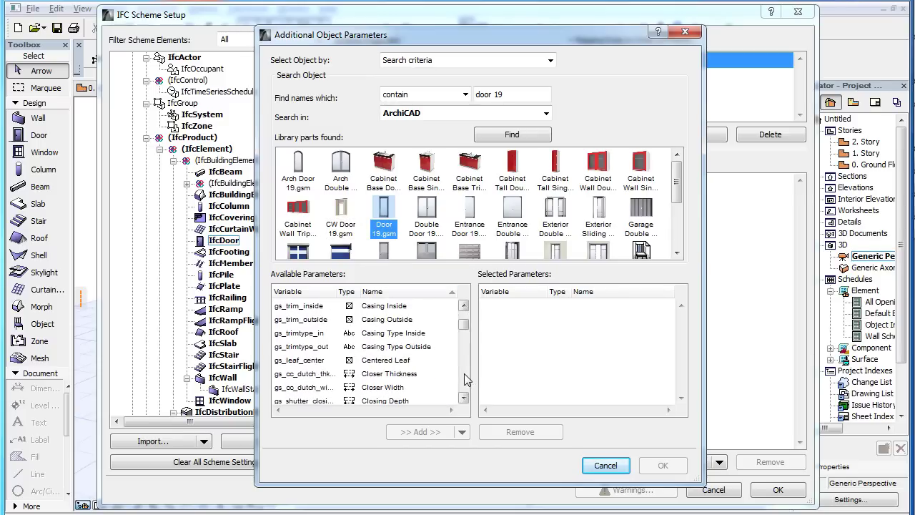
scroll(466, 379, down, 3)
scroll(466, 378, down, 3)
scroll(464, 373, down, 2)
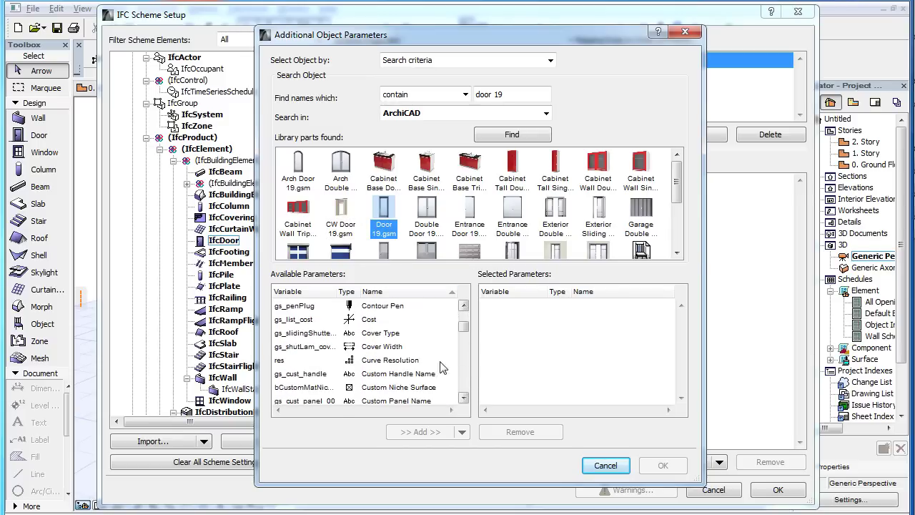
click(376, 319)
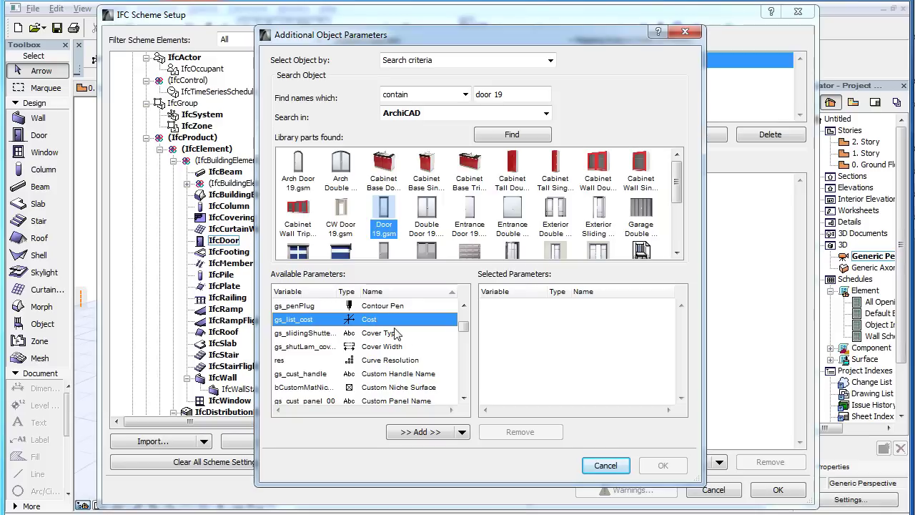
Step: Add gs_list_cost to the ItemCost rule as Library Part Independent
click(466, 437)
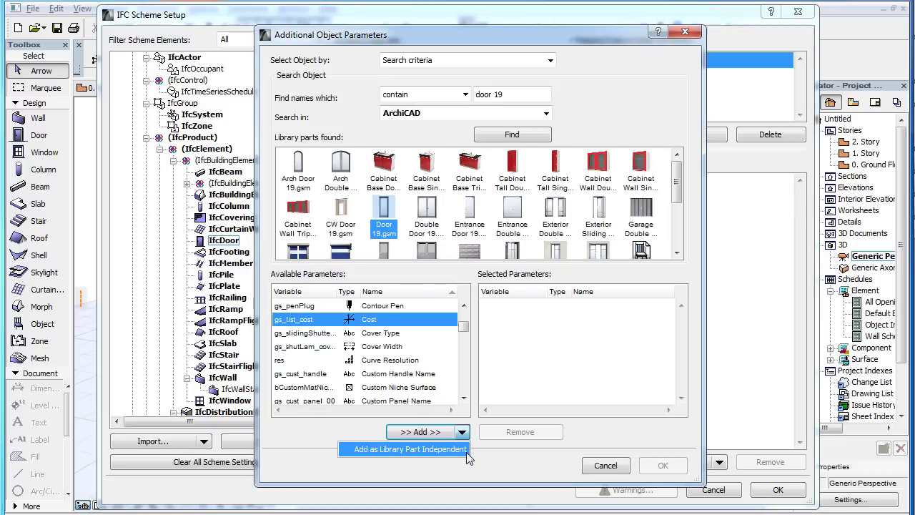
click(466, 450)
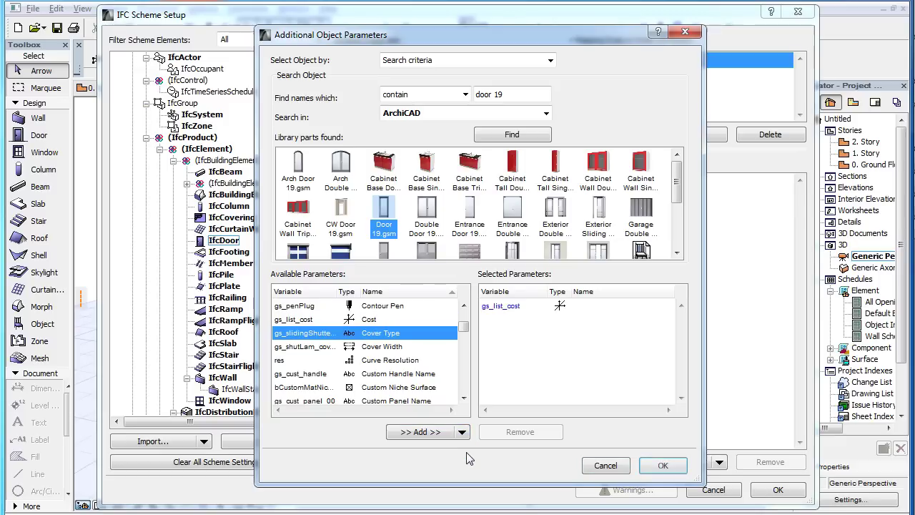
click(663, 465)
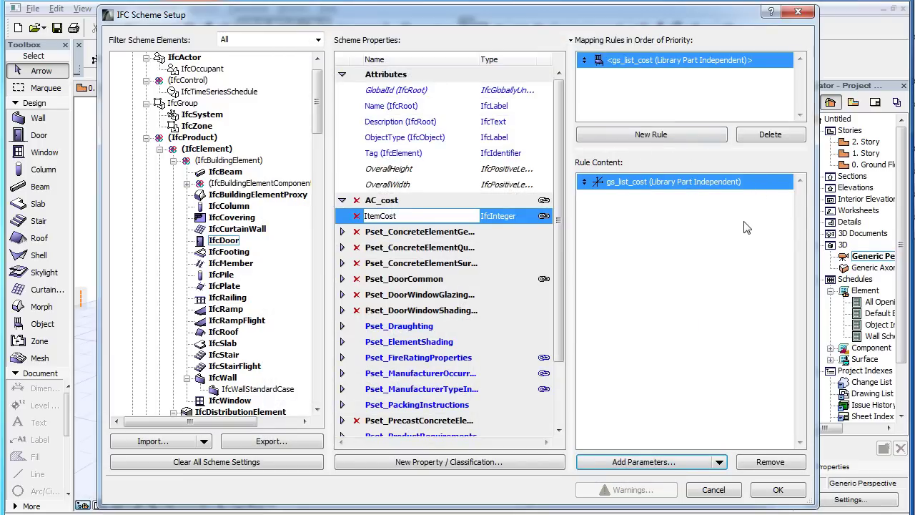
Step: Apply the scheme and set the transom door's Cost to 5000
click(777, 490)
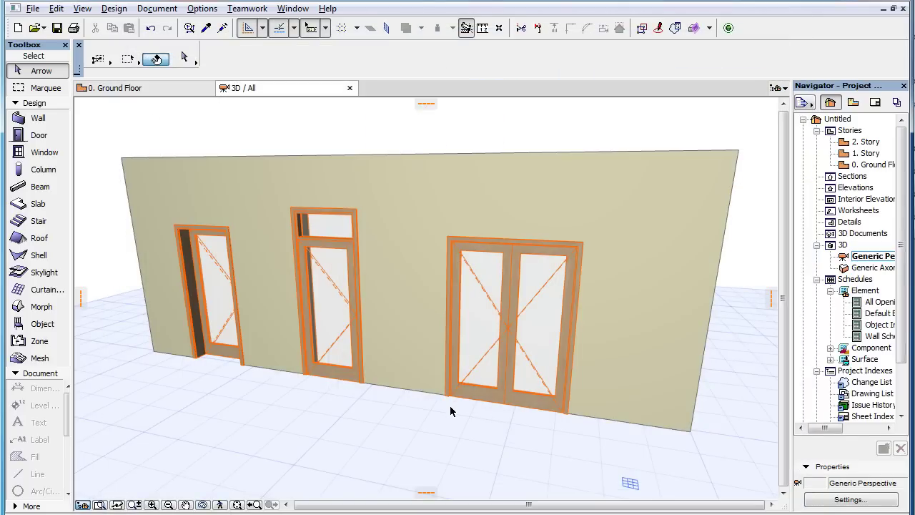
click(337, 314)
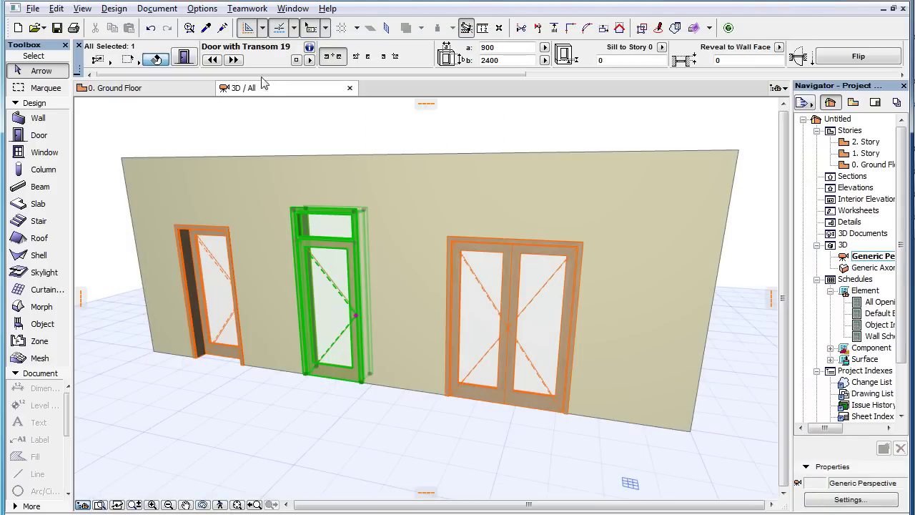
click(180, 57)
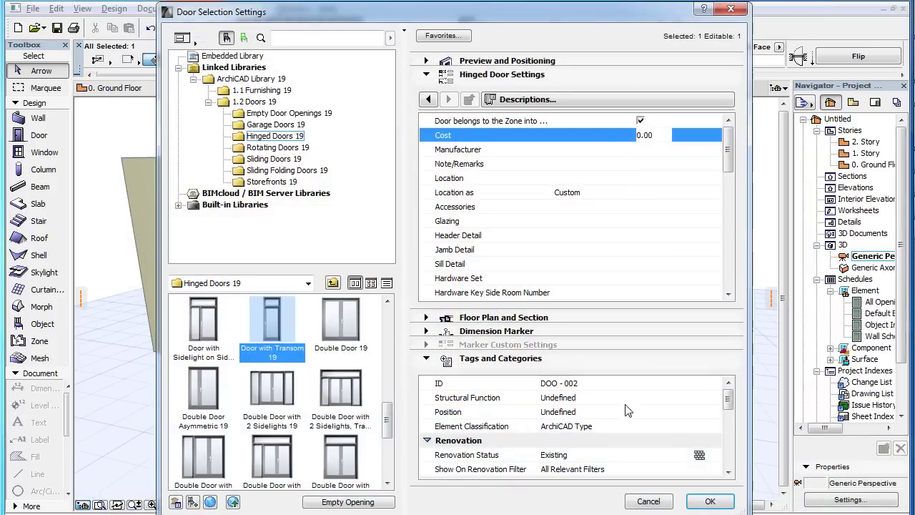
scroll(729, 463, down, 2)
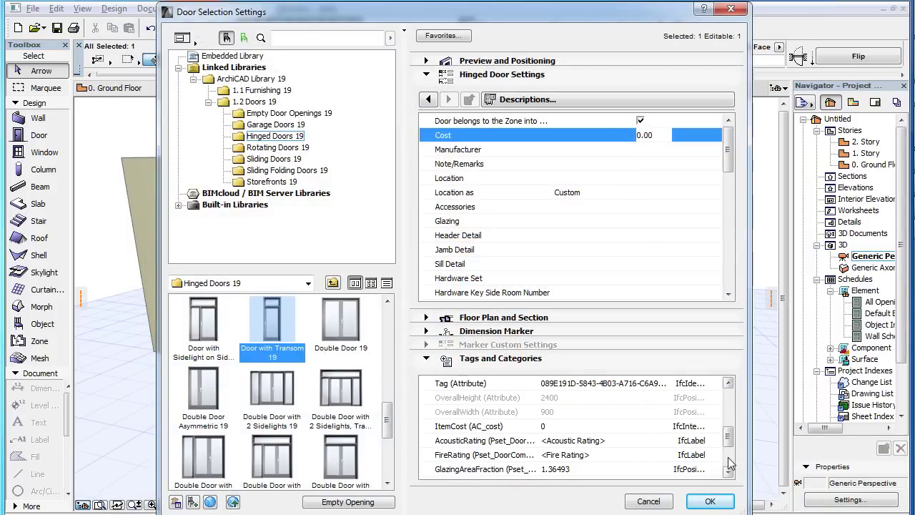
click(666, 134)
text(5000)
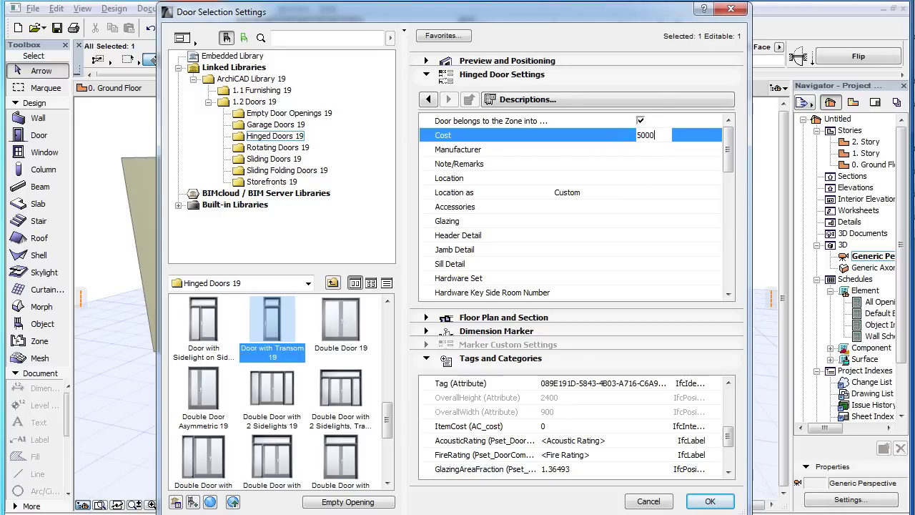
scroll(644, 429, up, 3)
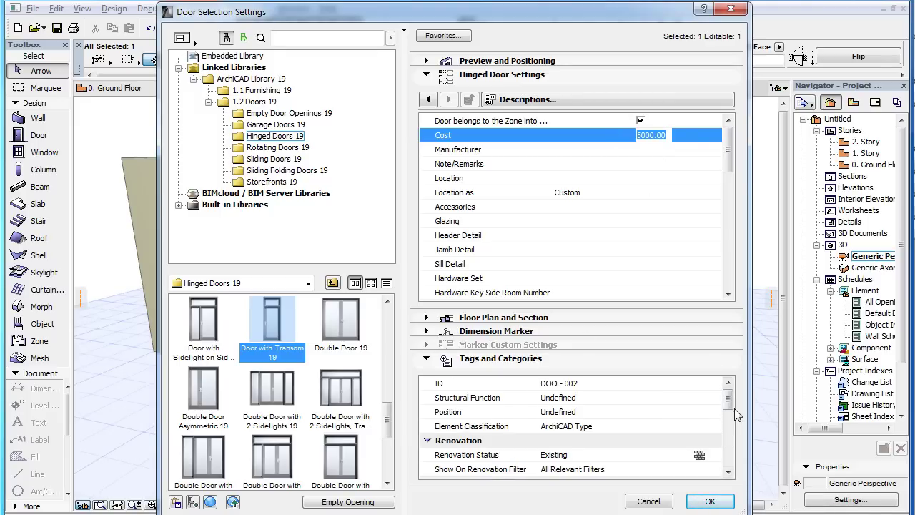
drag(728, 411, 729, 440)
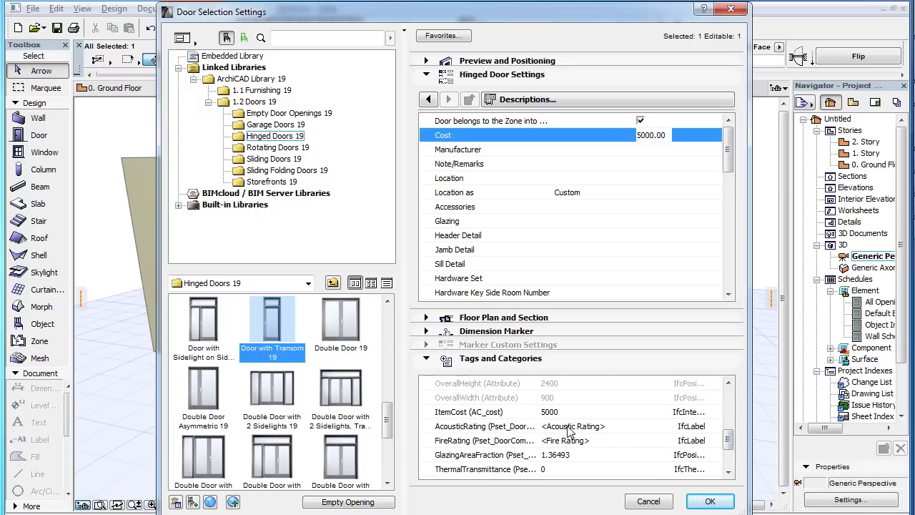
click(706, 501)
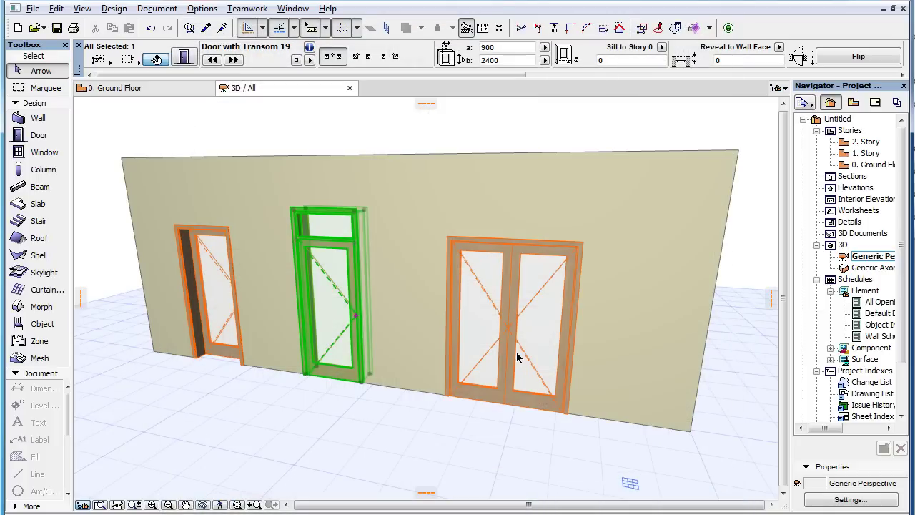
Step: Select Double Door 19 and view its IFC properties in its settings
click(518, 350)
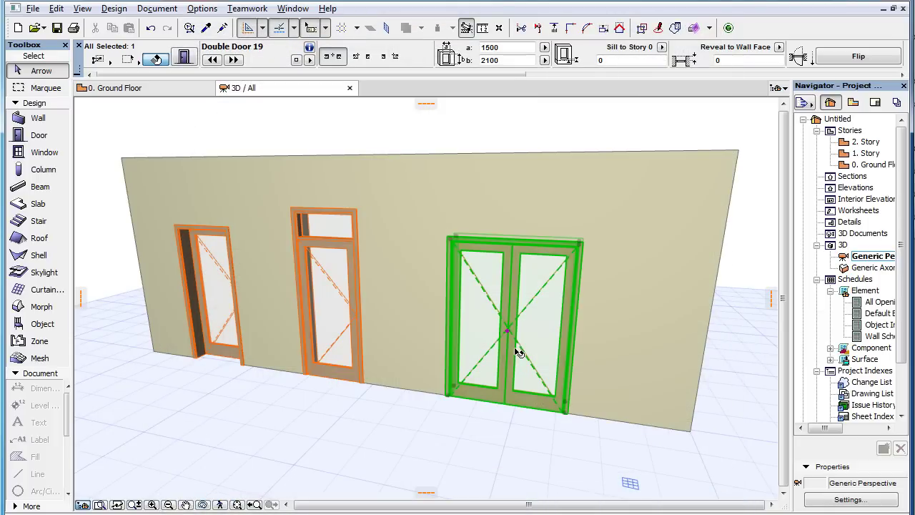
click(183, 59)
click(730, 458)
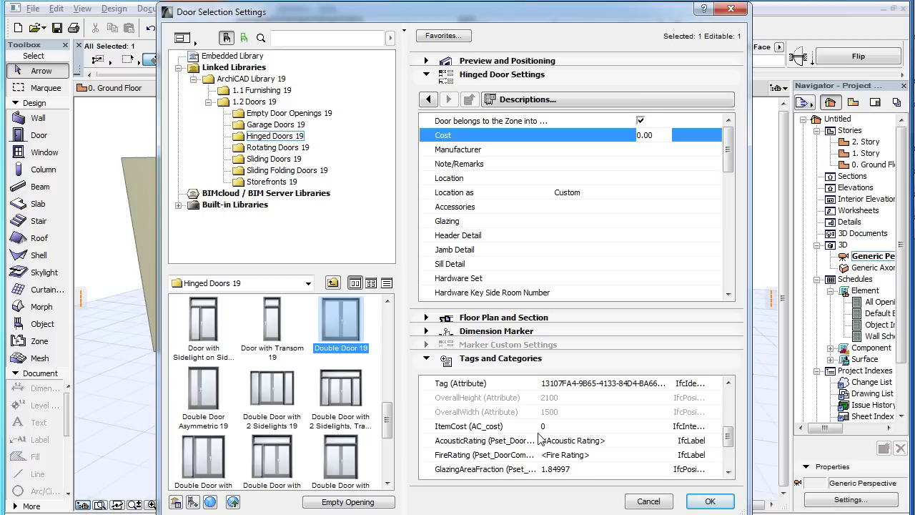
Step: Enter 8000 as Double Door 19's Cost, verify ItemCost, and accept
double_click(662, 137)
text(8000)
scroll(677, 429, down, 3)
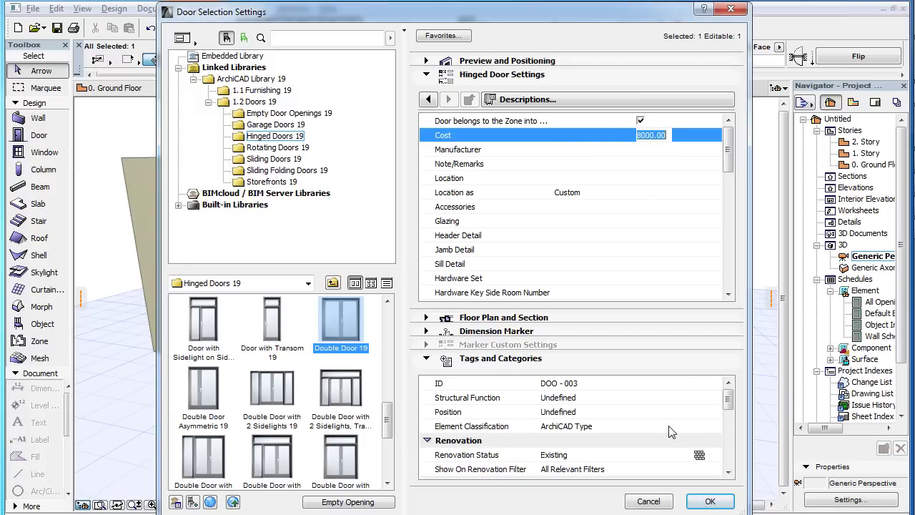
scroll(728, 417, down, 2)
scroll(728, 417, down, 3)
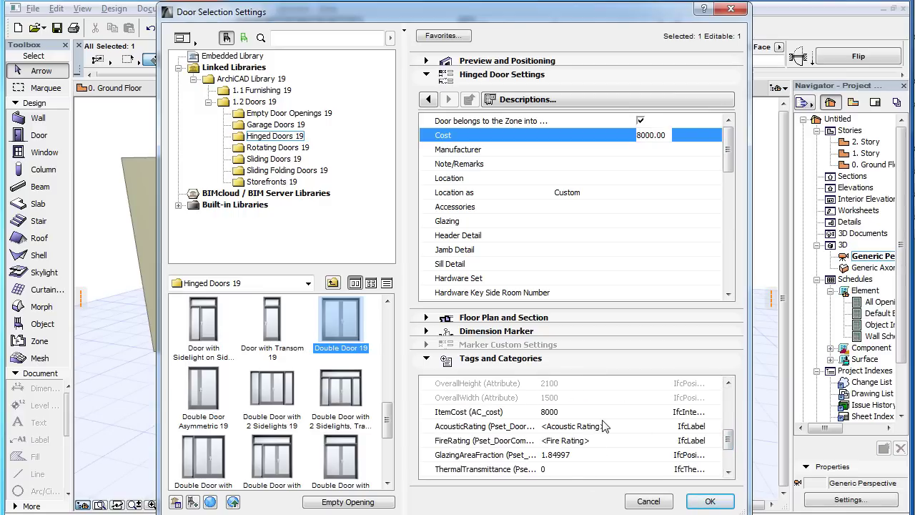
click(726, 504)
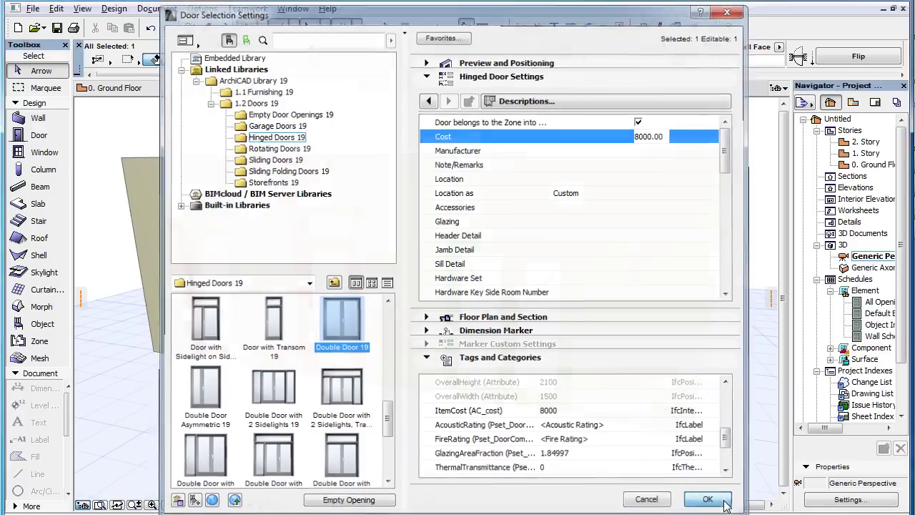
Step: Bring up IfcElement's scheme properties in IFC Scheme Setup and start a new custom property
click(361, 415)
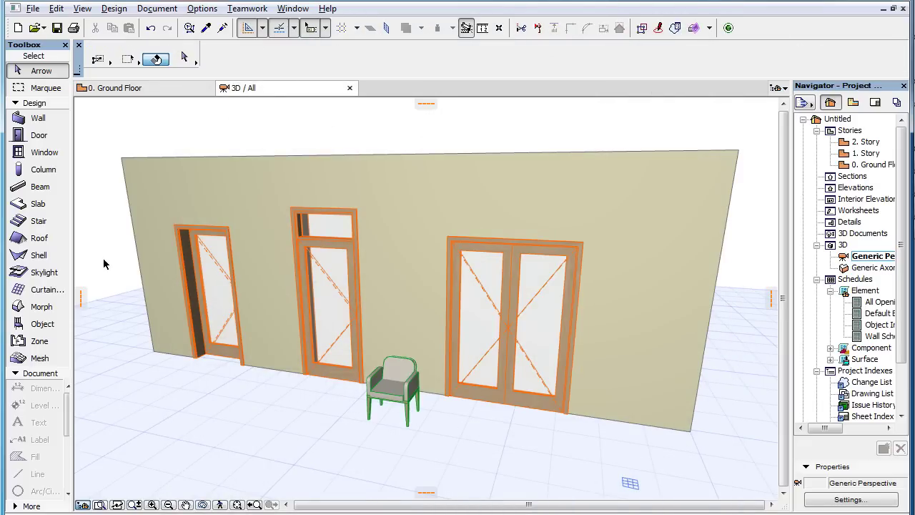
click(36, 9)
mouse_move(65, 190)
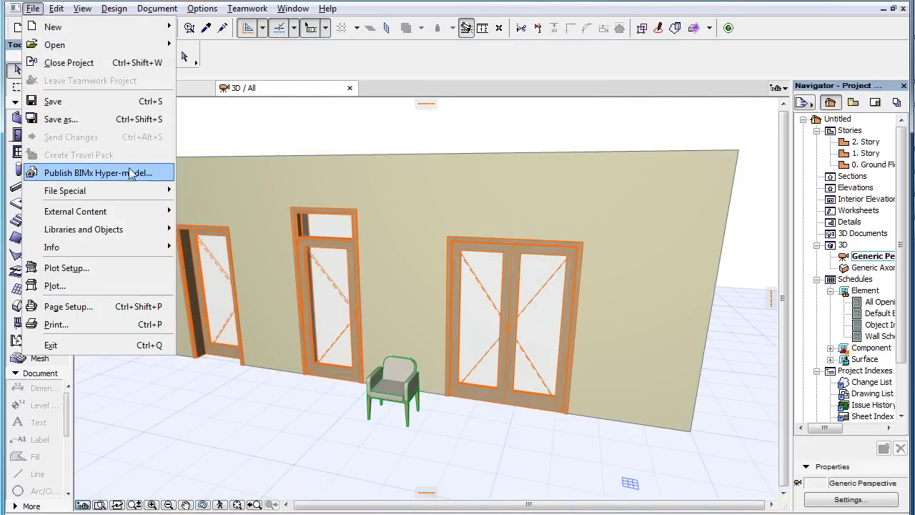
mouse_move(243, 249)
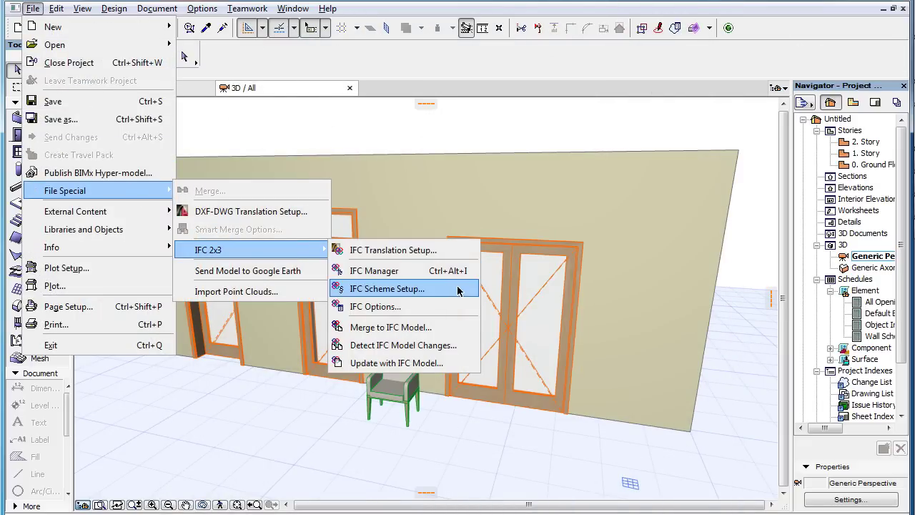
click(460, 291)
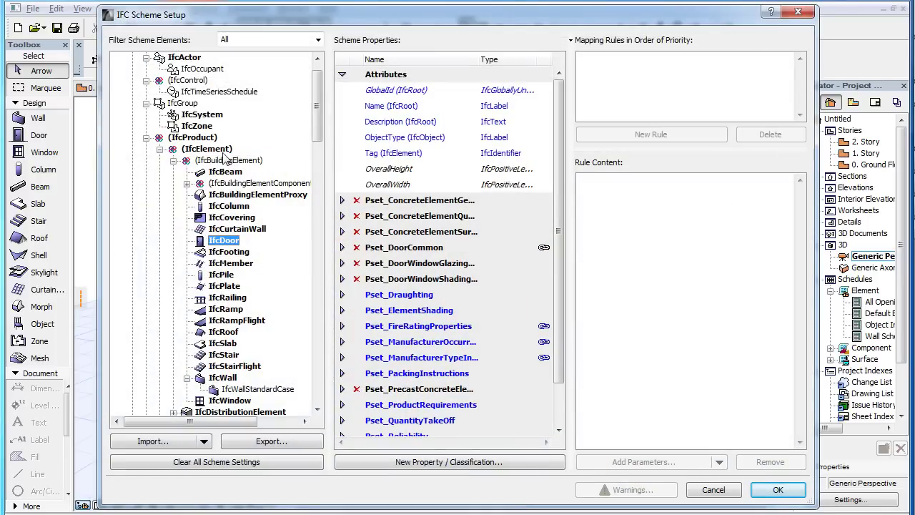
click(221, 148)
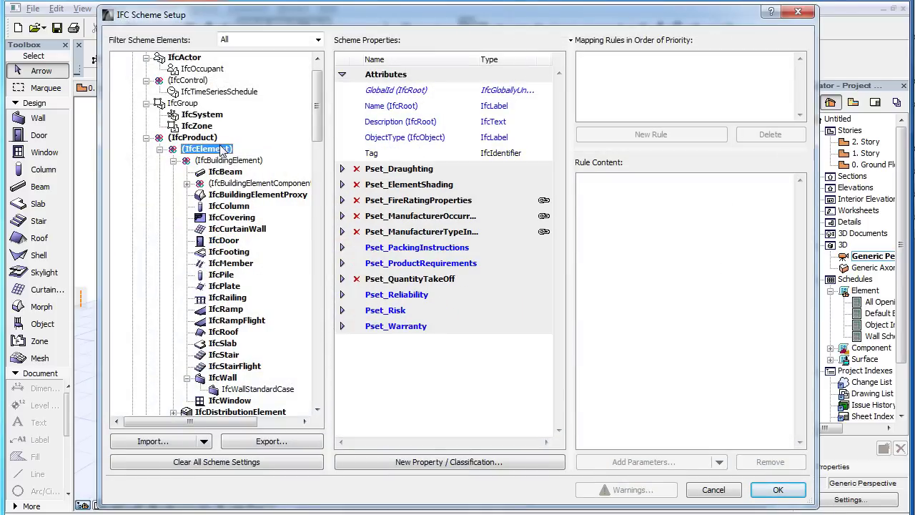
click(440, 462)
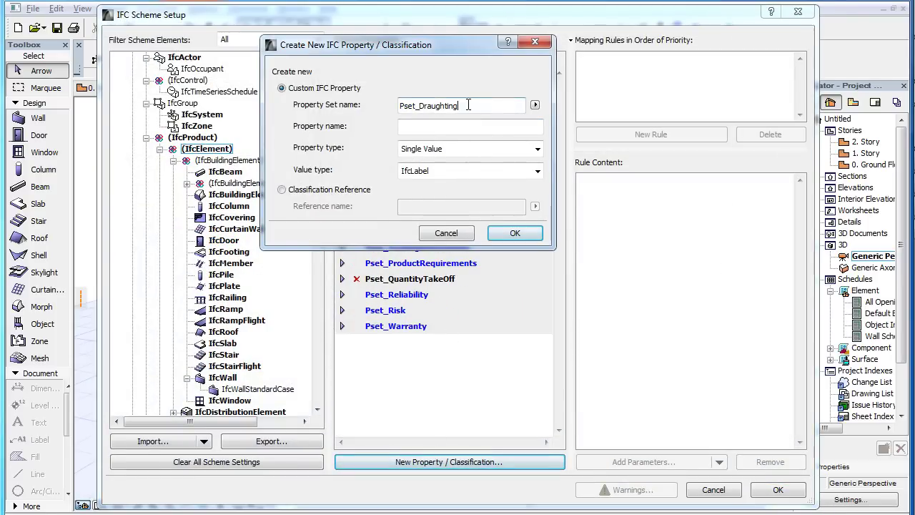
Step: Create the IfcInteger property ItemCost in a new AC_Cost property set
double_click(468, 105)
text(AC_Cost)
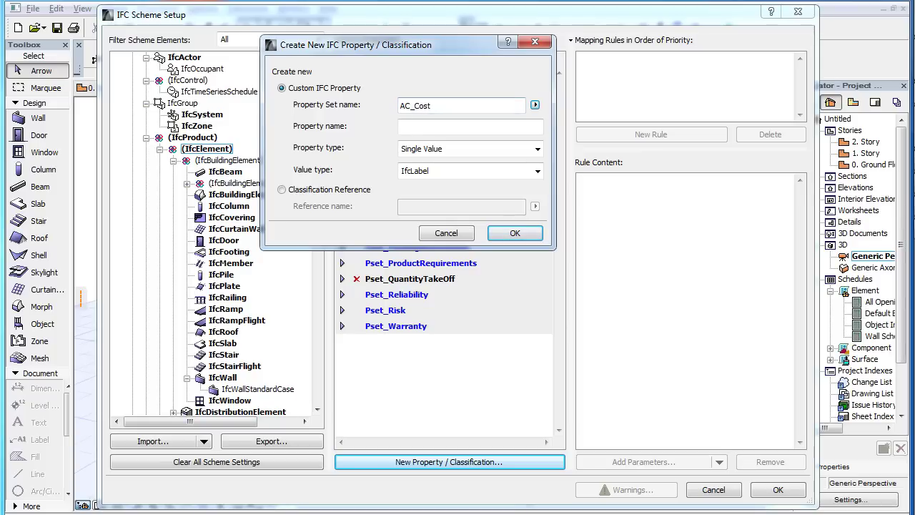
key(Tab)
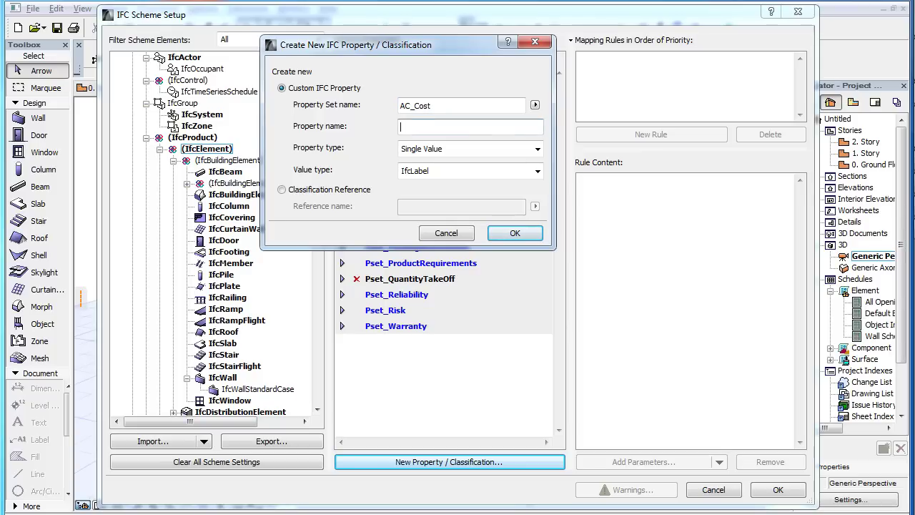
text(ItemCost)
click(537, 171)
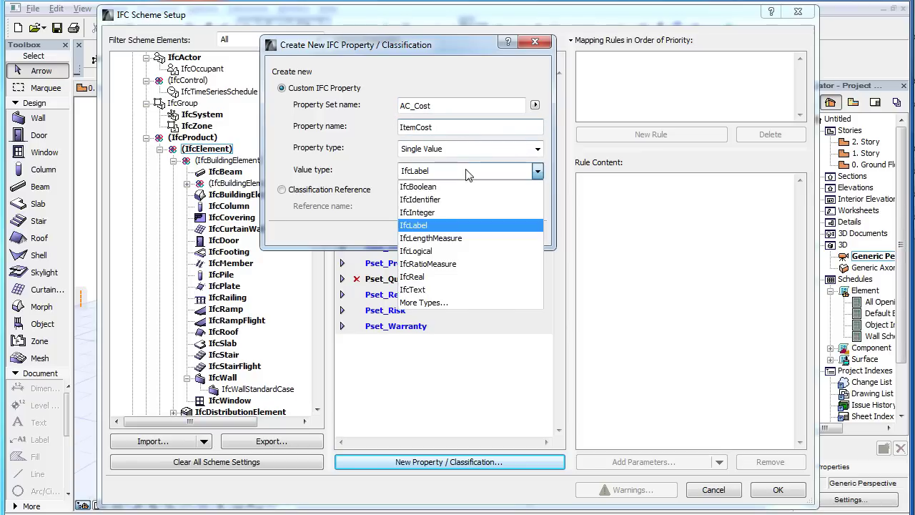
click(468, 212)
click(515, 231)
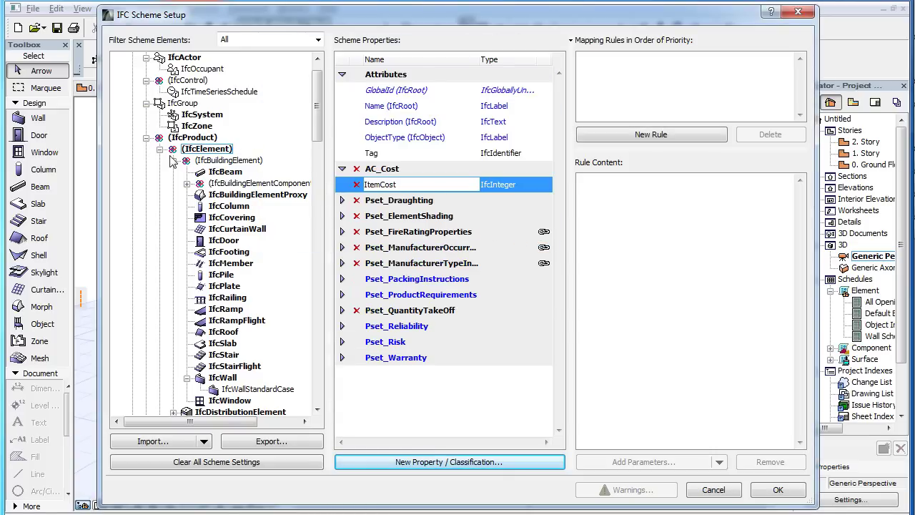
click(222, 151)
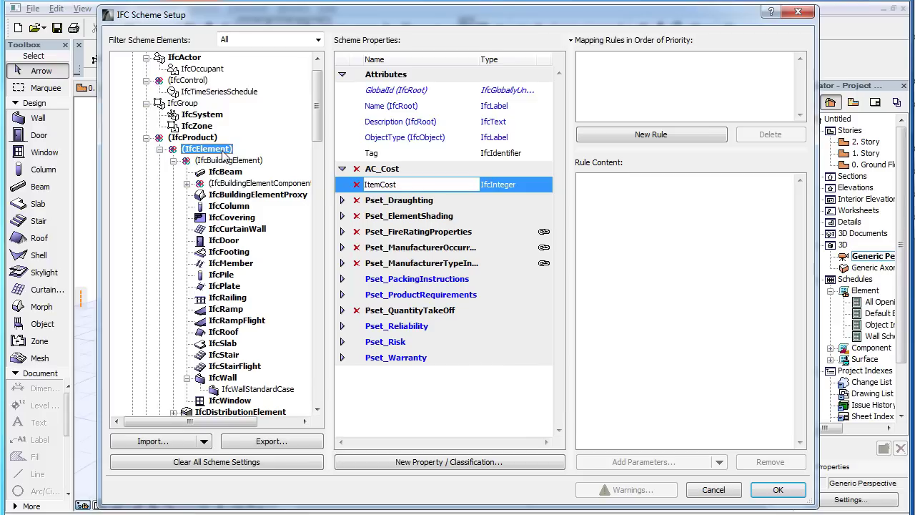
drag(315, 130, 318, 147)
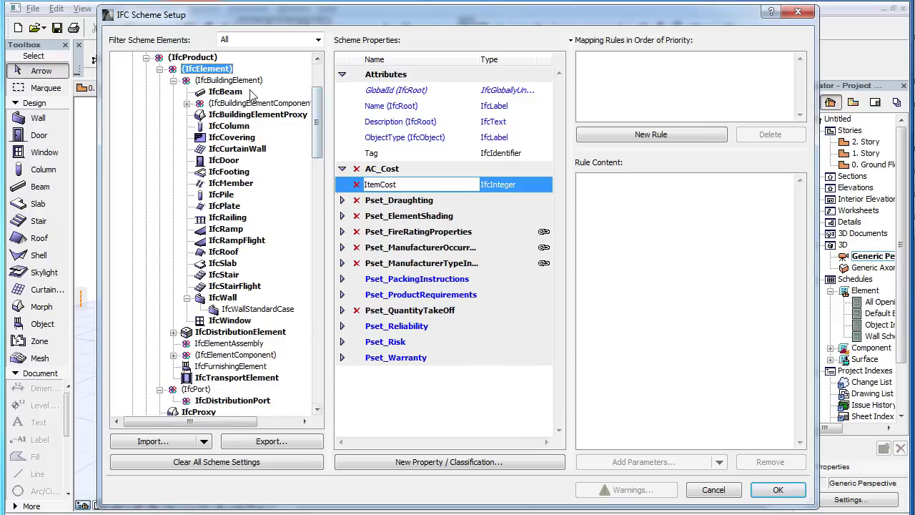
click(246, 80)
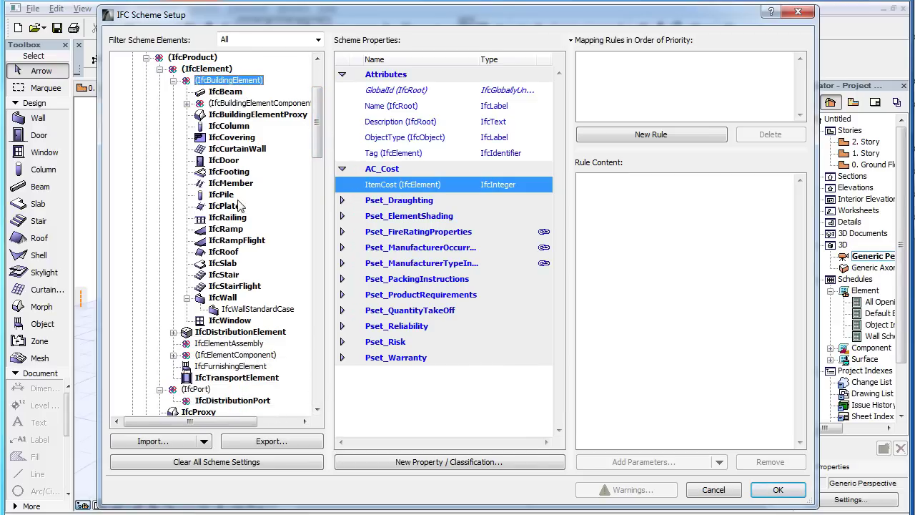
click(239, 333)
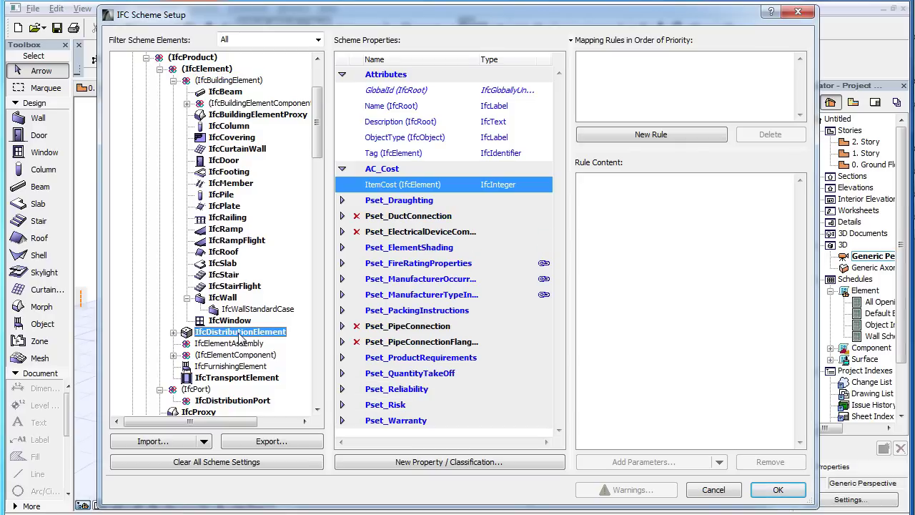
click(240, 367)
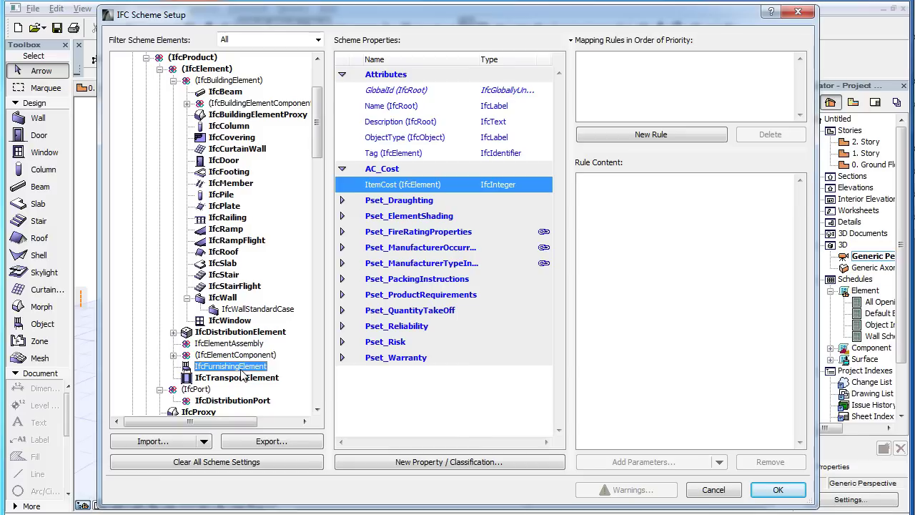
click(251, 379)
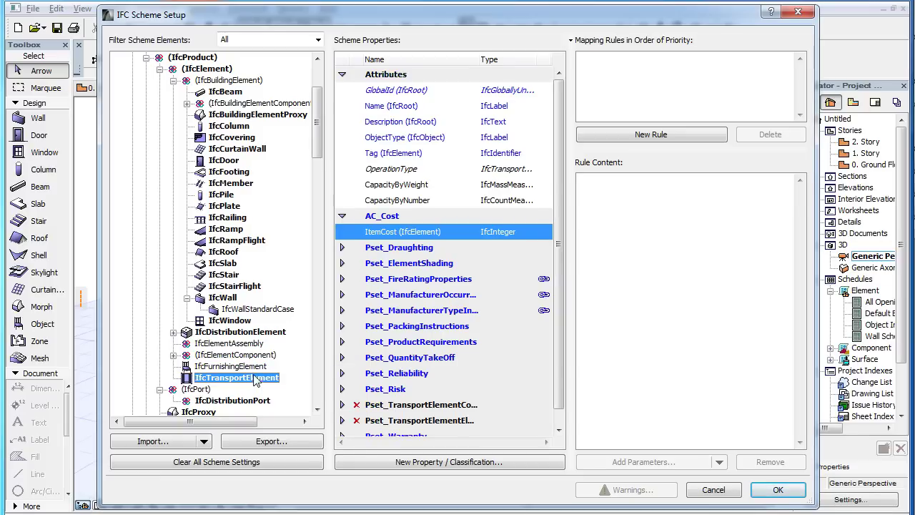
click(213, 71)
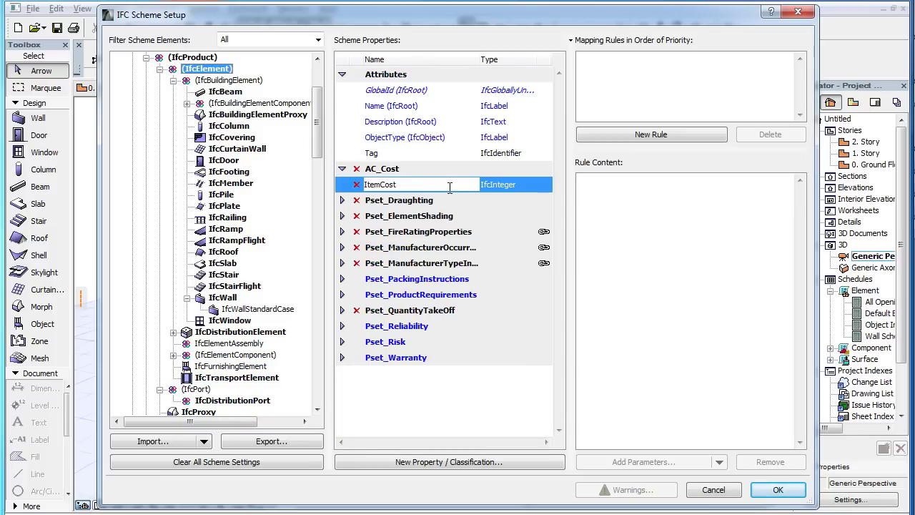
Step: Add an ItemCost mapping rule using the gs_list_cost object parameter, library-part independent
click(722, 140)
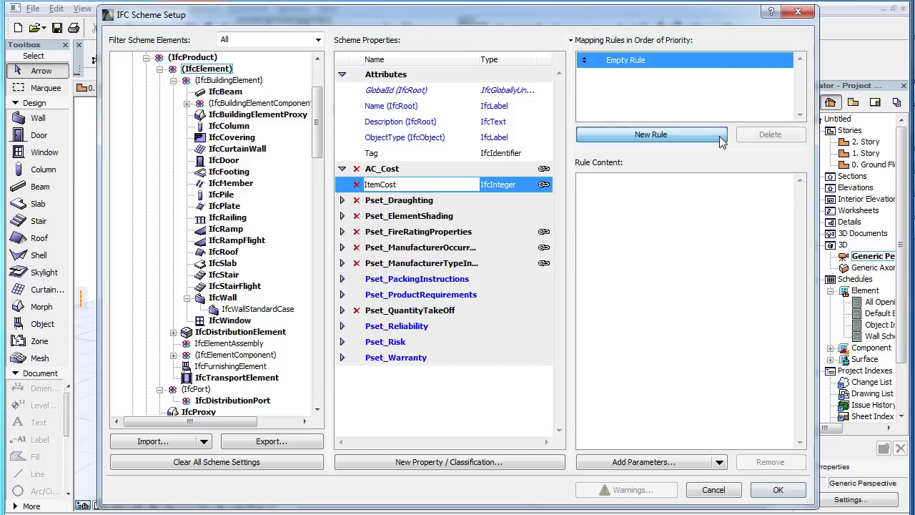
click(719, 462)
click(650, 476)
scroll(455, 336, down, 5)
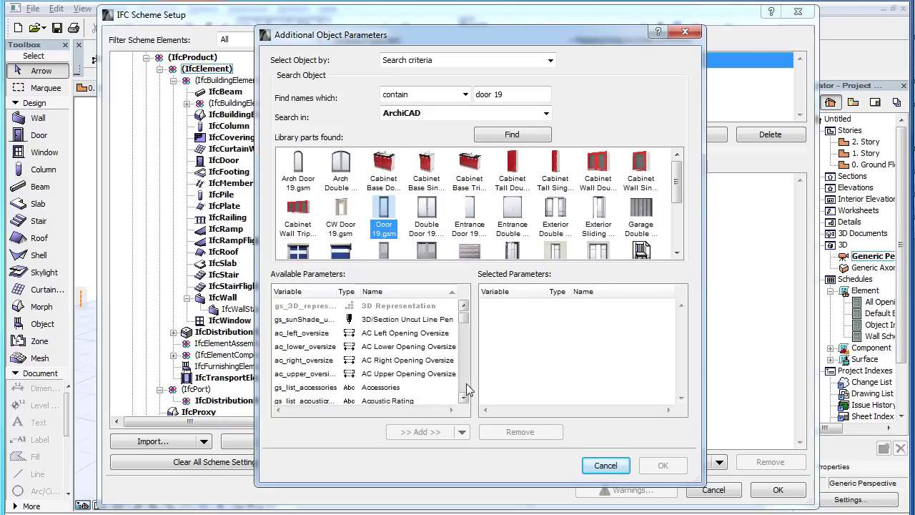
click(322, 395)
click(463, 433)
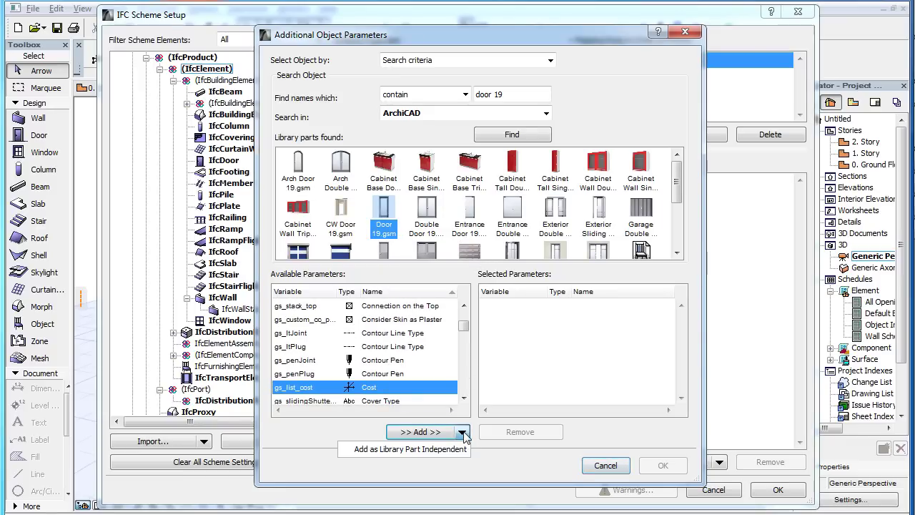
click(466, 450)
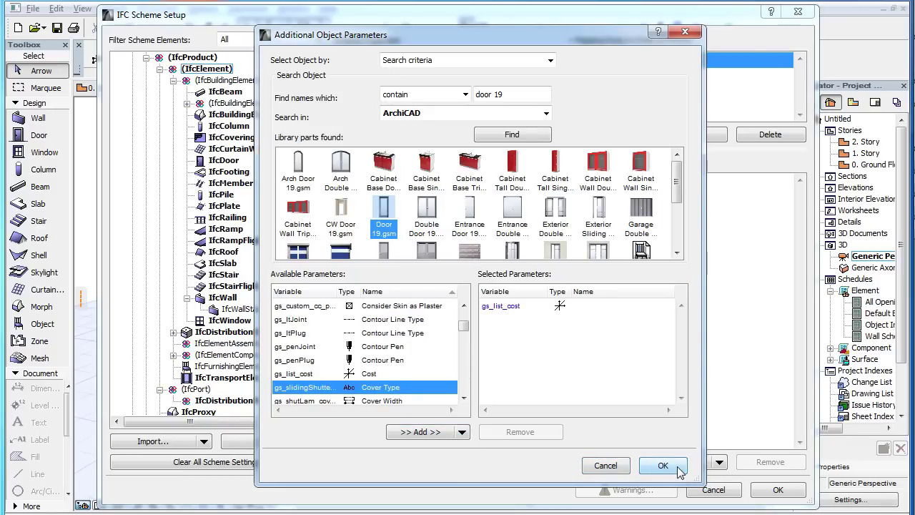
click(662, 465)
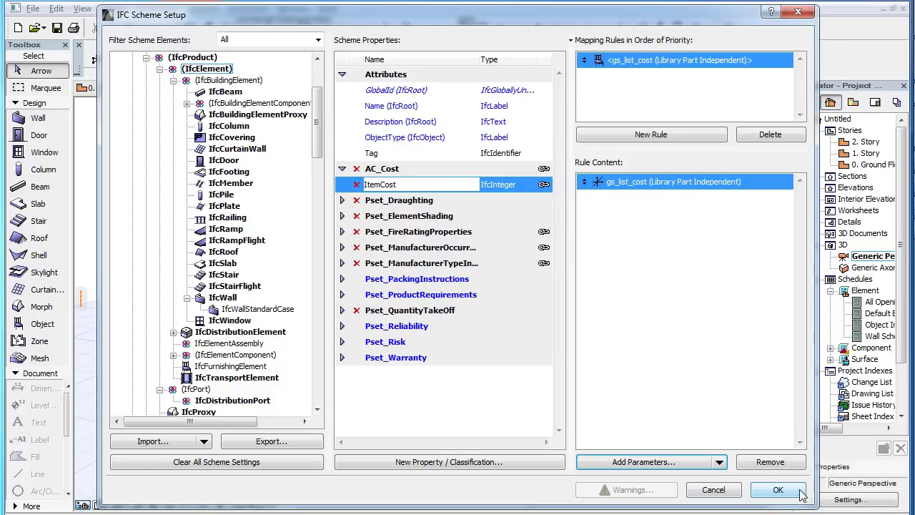
Step: Save the IFC scheme, then set the armchair's listing Cost parameter to 12000
click(777, 489)
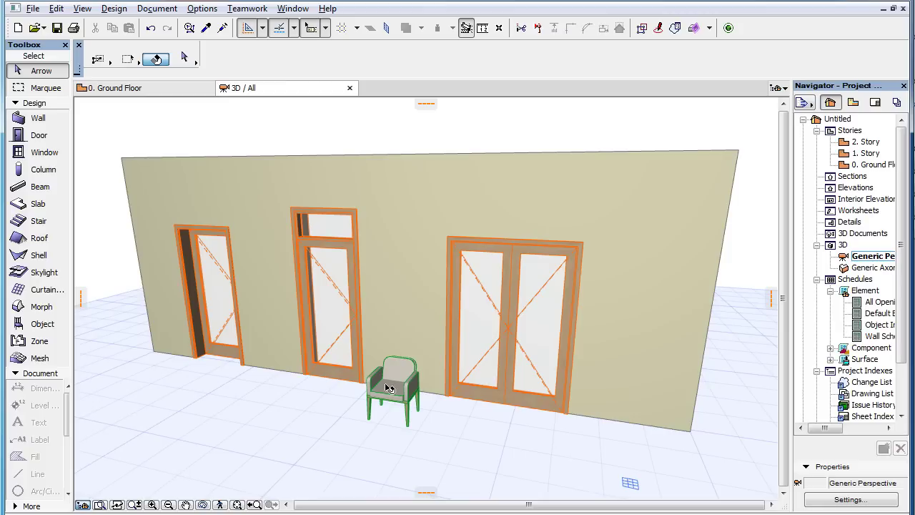
click(390, 386)
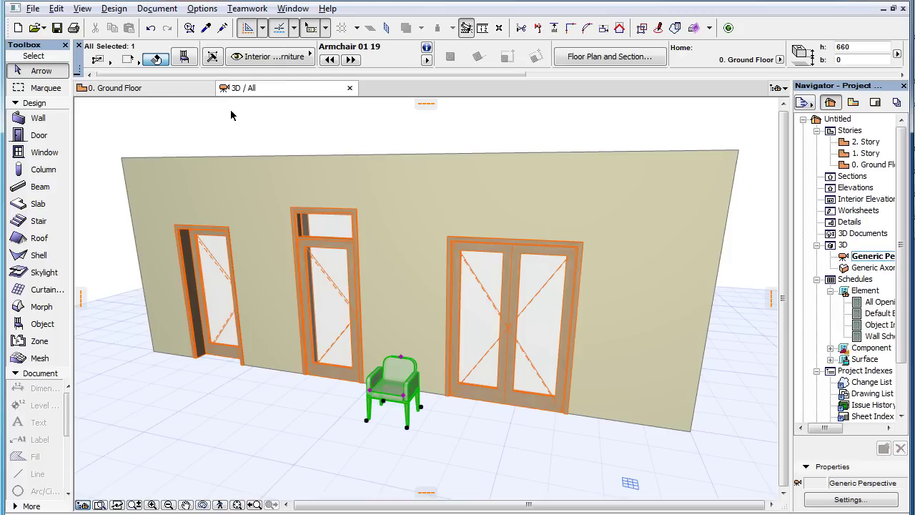
click(183, 58)
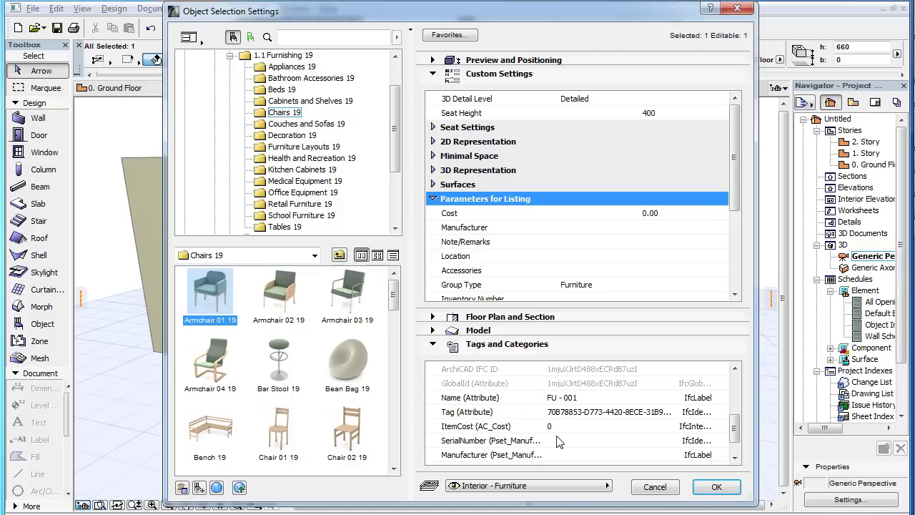
click(679, 218)
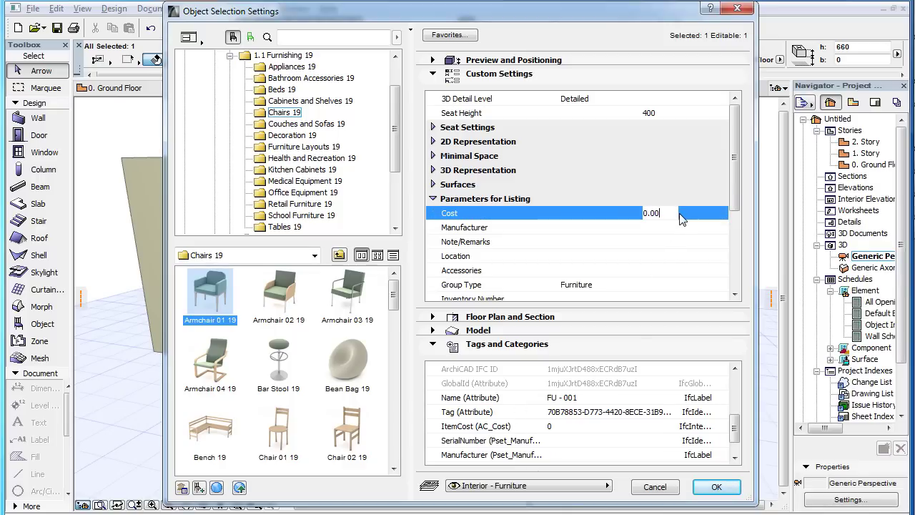
drag(659, 214, 619, 221)
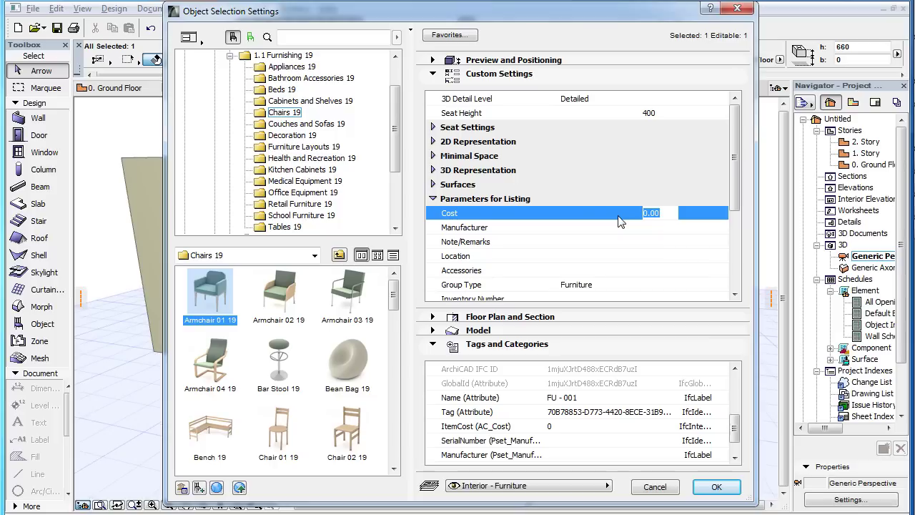
text(12)
text(0)
key(Return)
drag(736, 386, 734, 436)
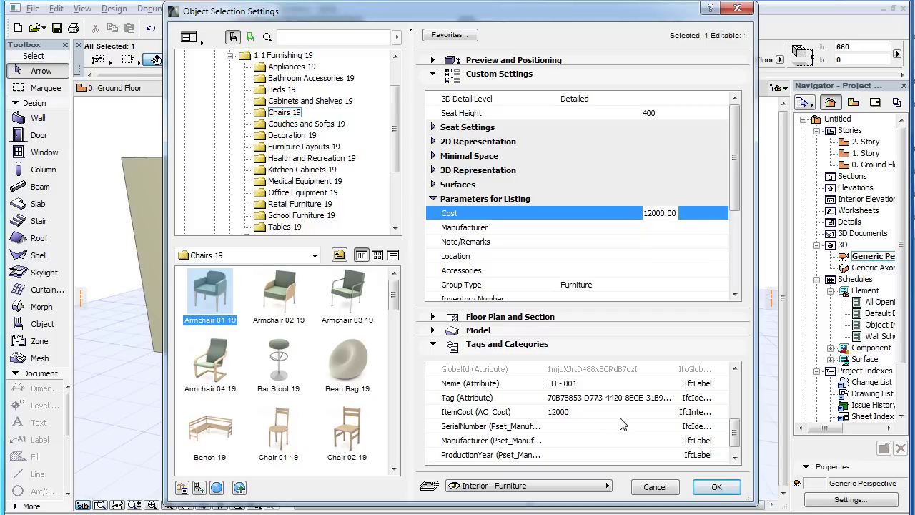
click(735, 492)
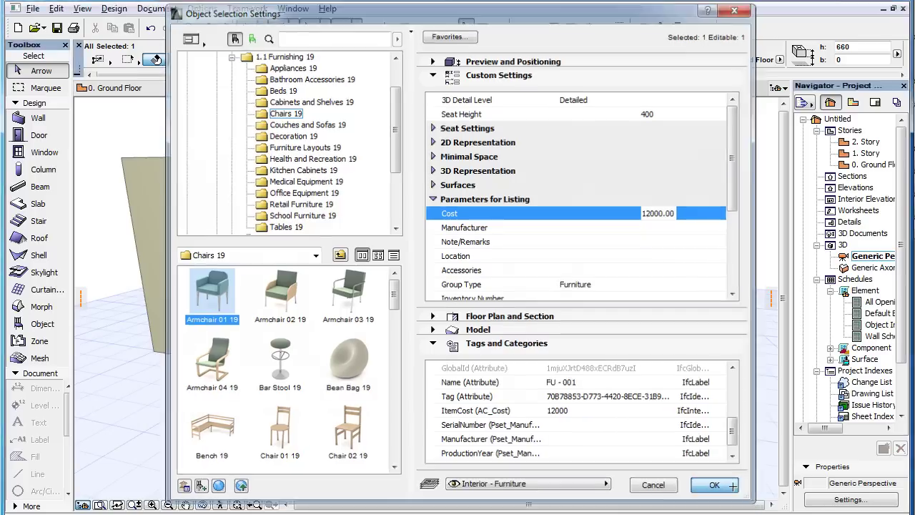
click(465, 427)
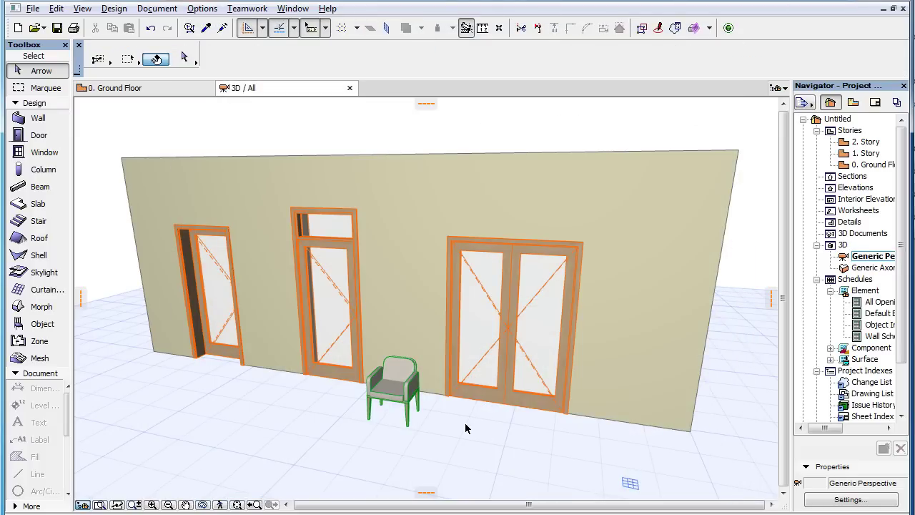